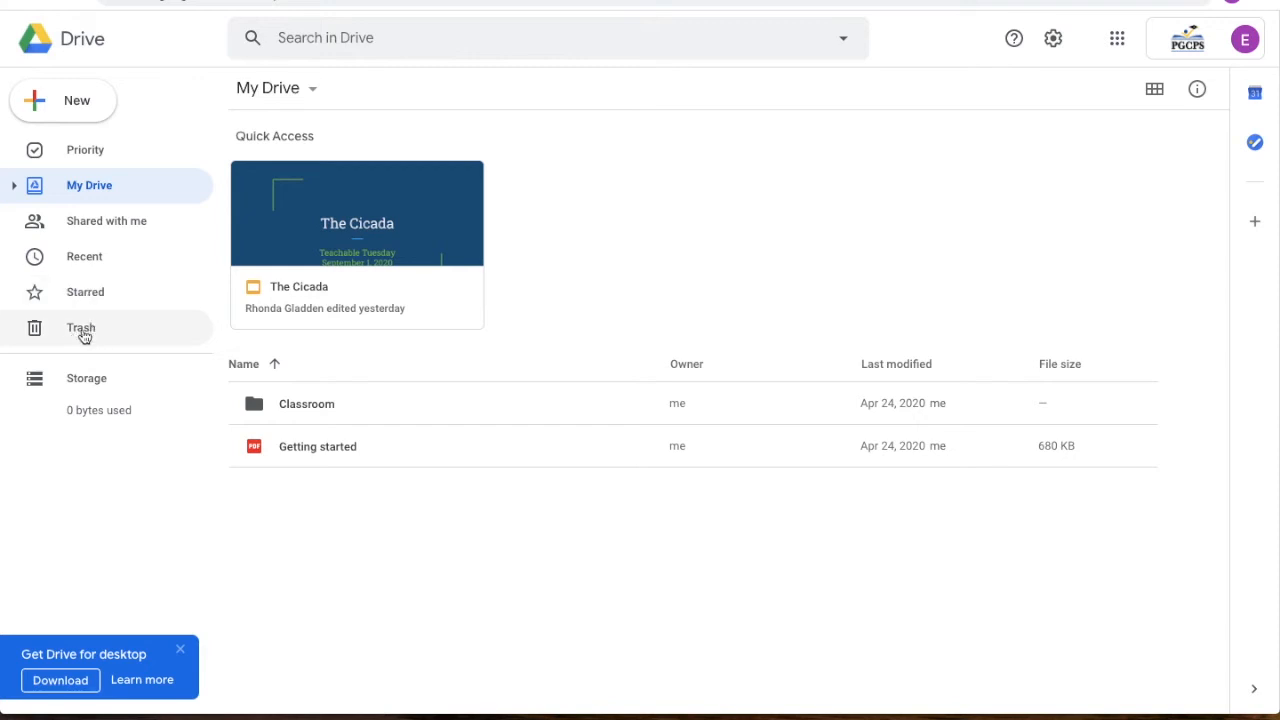
# Step: Search the drive for "getting started" and clear the search text
pyautogui.click(86, 378)
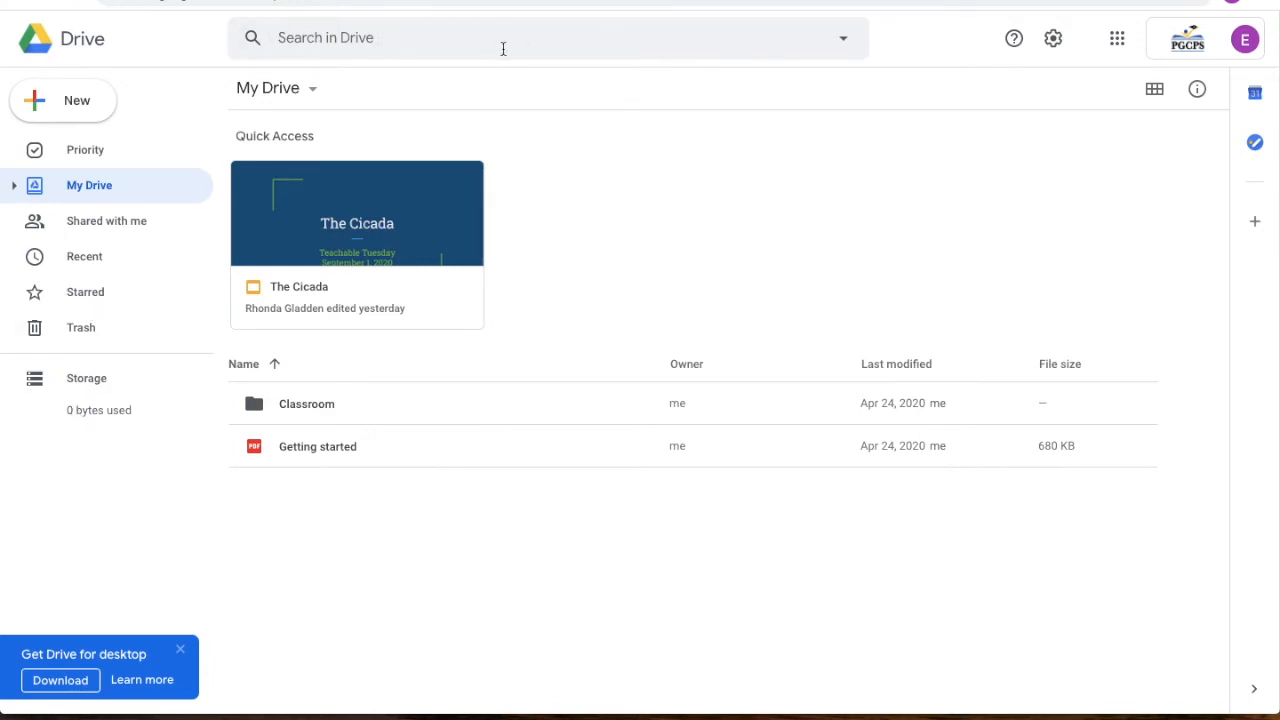
pyautogui.click(317, 37)
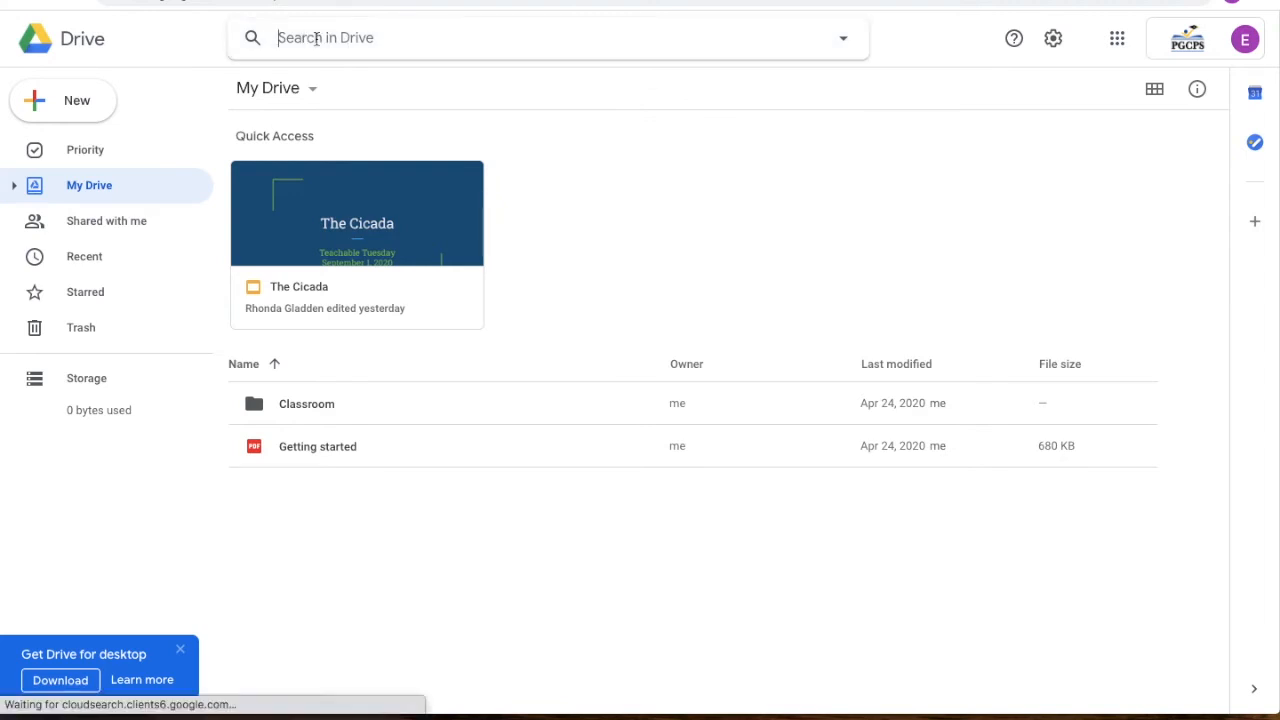
pyautogui.write('getting')
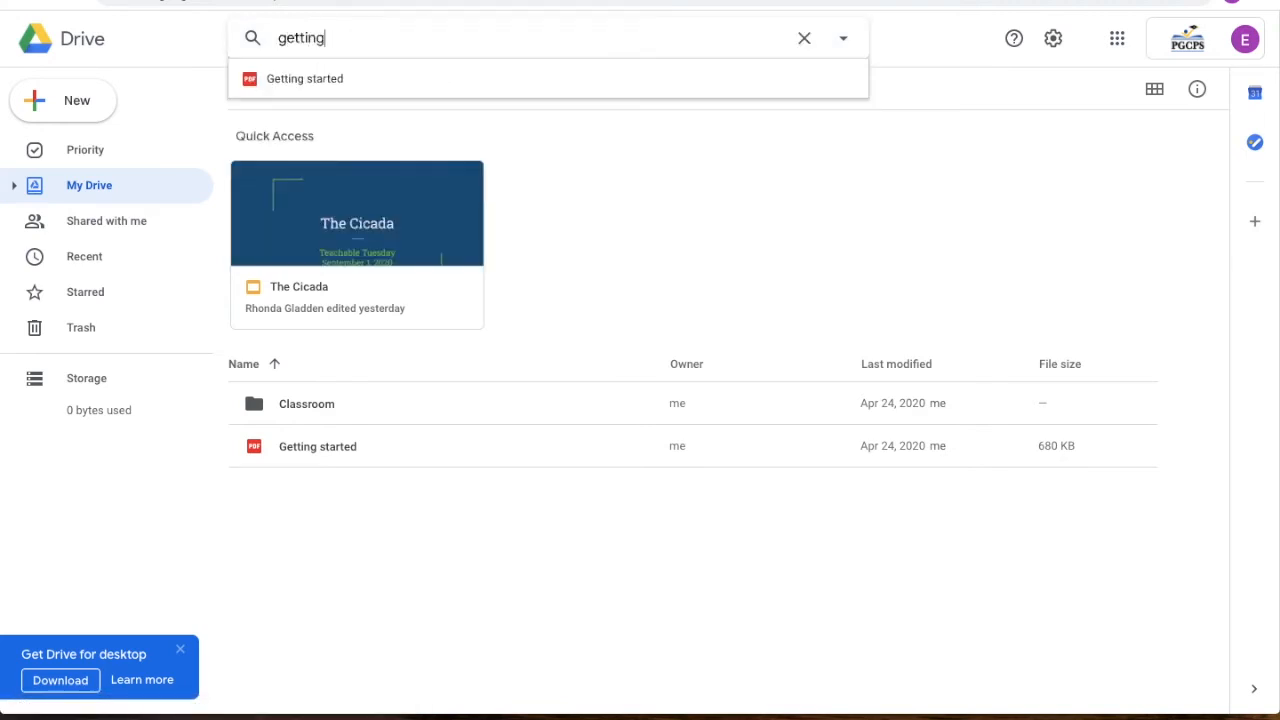
pyautogui.write(' started')
pyautogui.press('BackSpace')
pyautogui.press('BackSpace')
pyautogui.press('BackSpace')
pyautogui.press('BackSpace')
pyautogui.press('BackSpace')
pyautogui.press('BackSpace')
pyautogui.press('BackSpace')
pyautogui.press('BackSpace')
# Step: Review the advanced search filters for type, owner, location and date modified, and close them
pyautogui.click(846, 41)
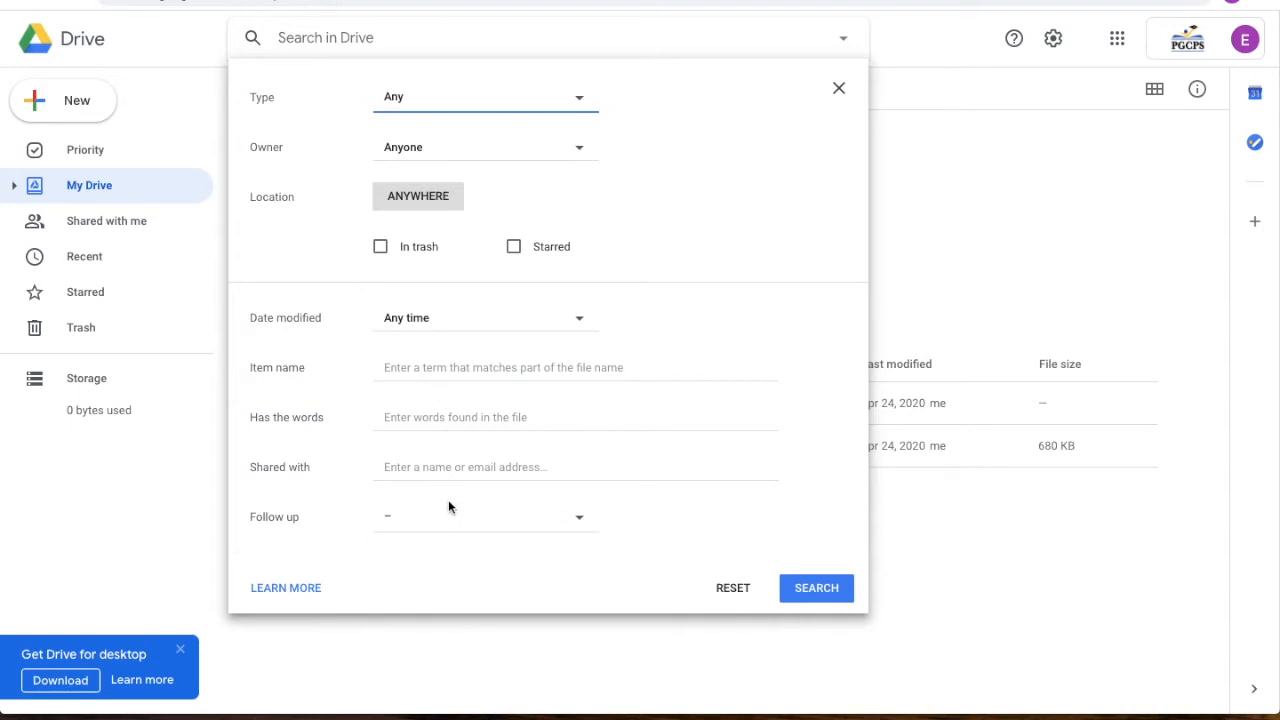
pyautogui.click(839, 88)
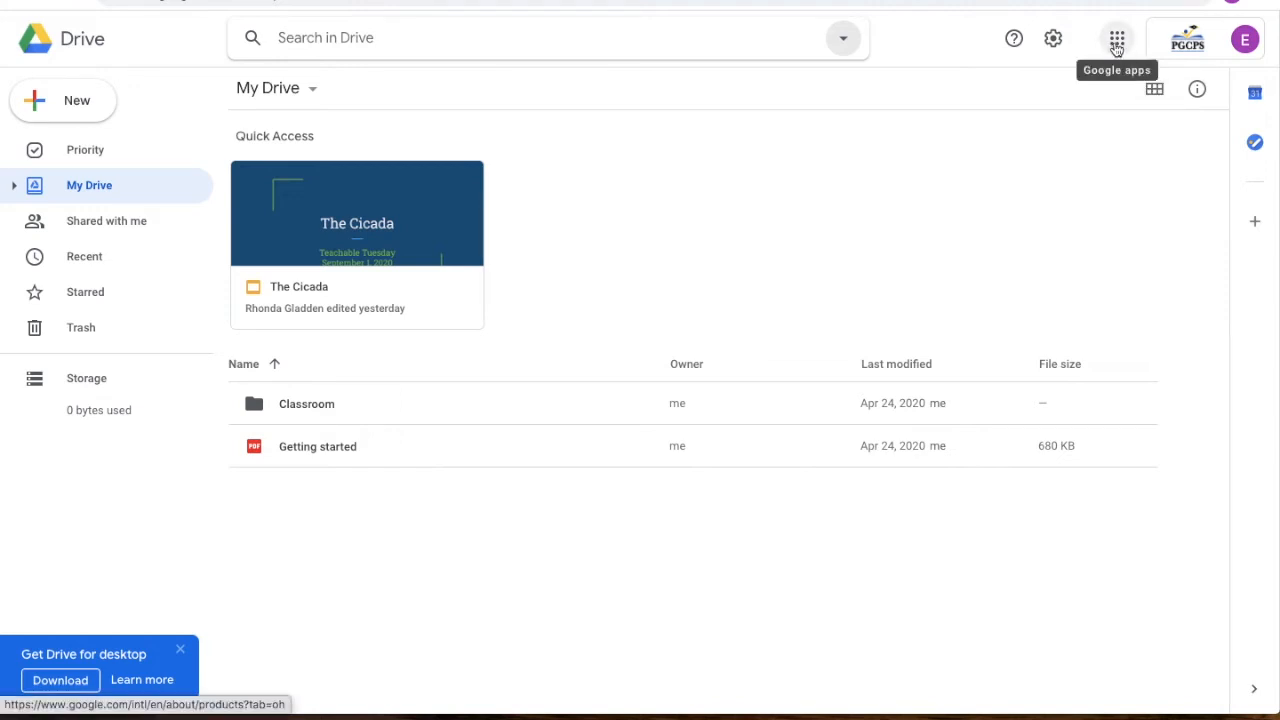
# Step: Show My Drive in grid layout and look through its folders and file thumbnails
pyautogui.click(1154, 89)
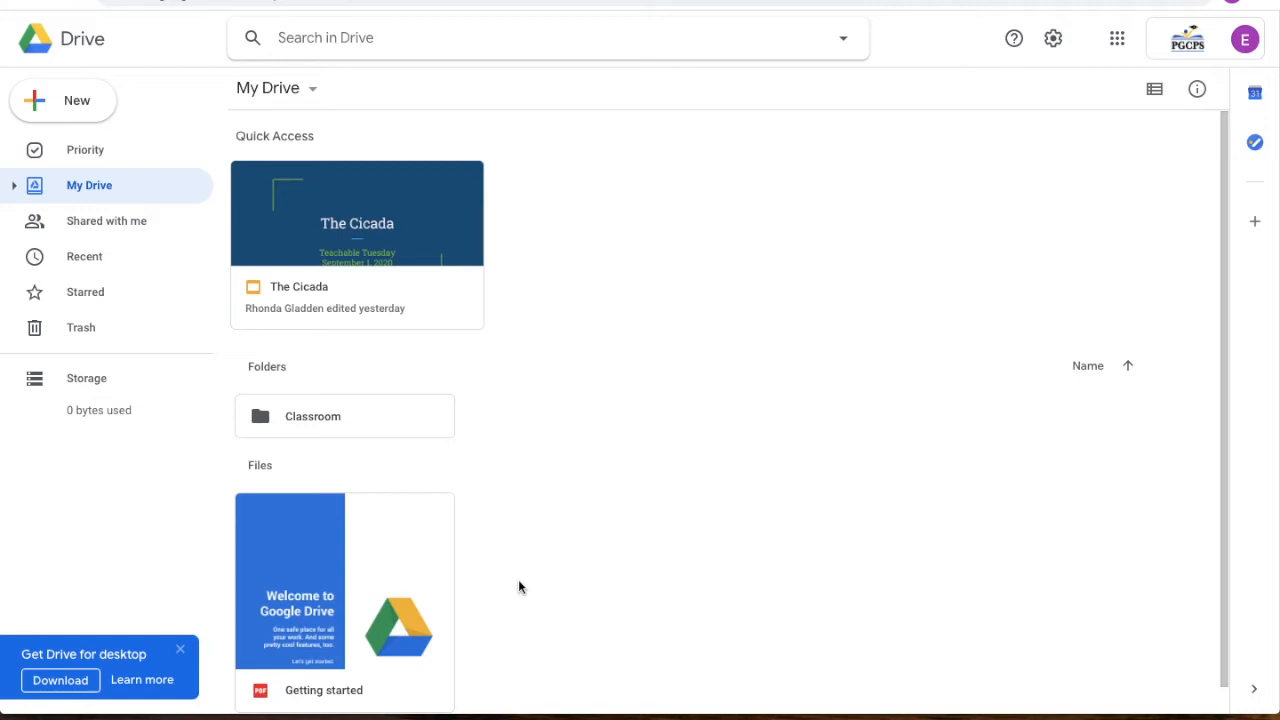
pyautogui.scroll(-1, 518, 587)
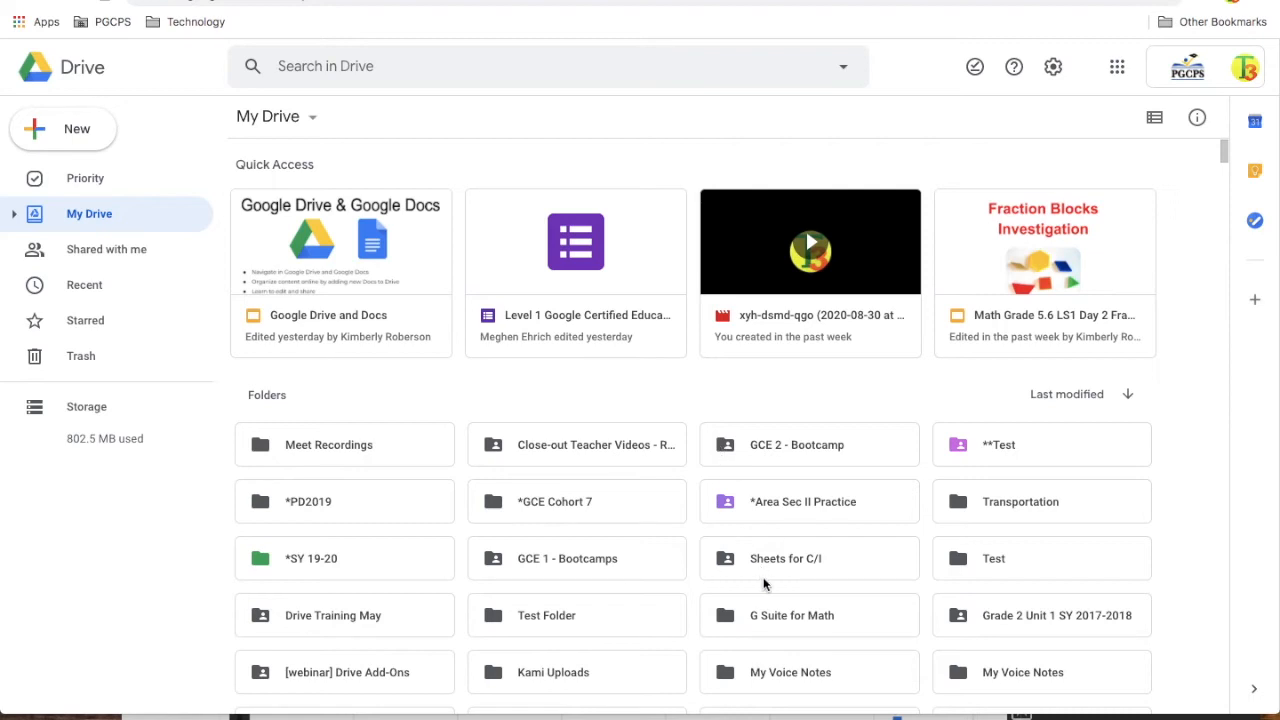
pyautogui.scroll(-3, 763, 584)
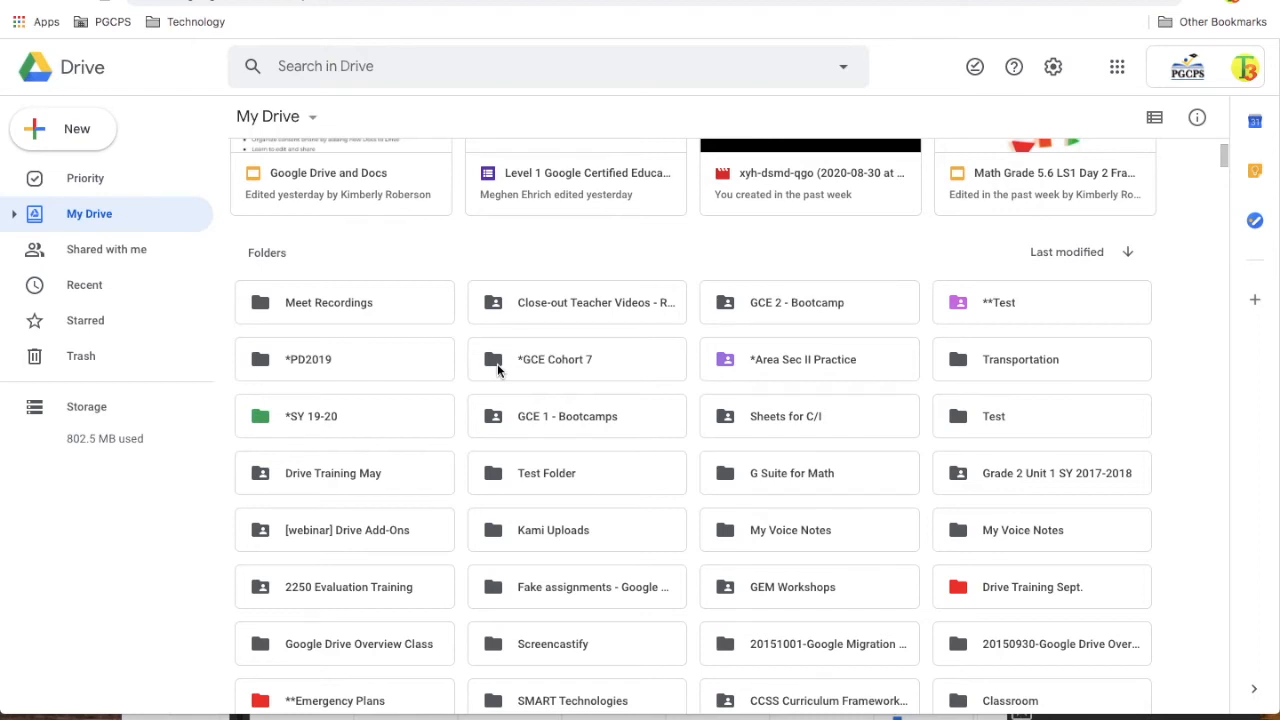
pyautogui.scroll(-7, 497, 368)
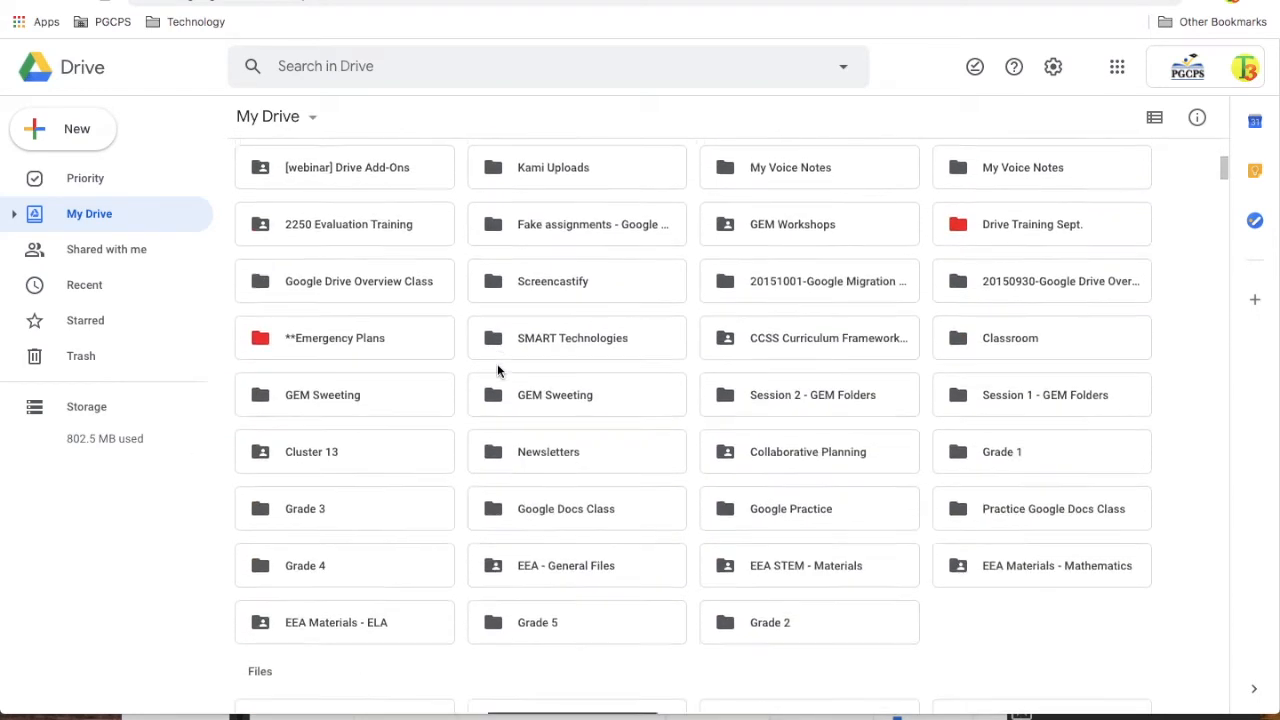
pyautogui.scroll(-5, 497, 368)
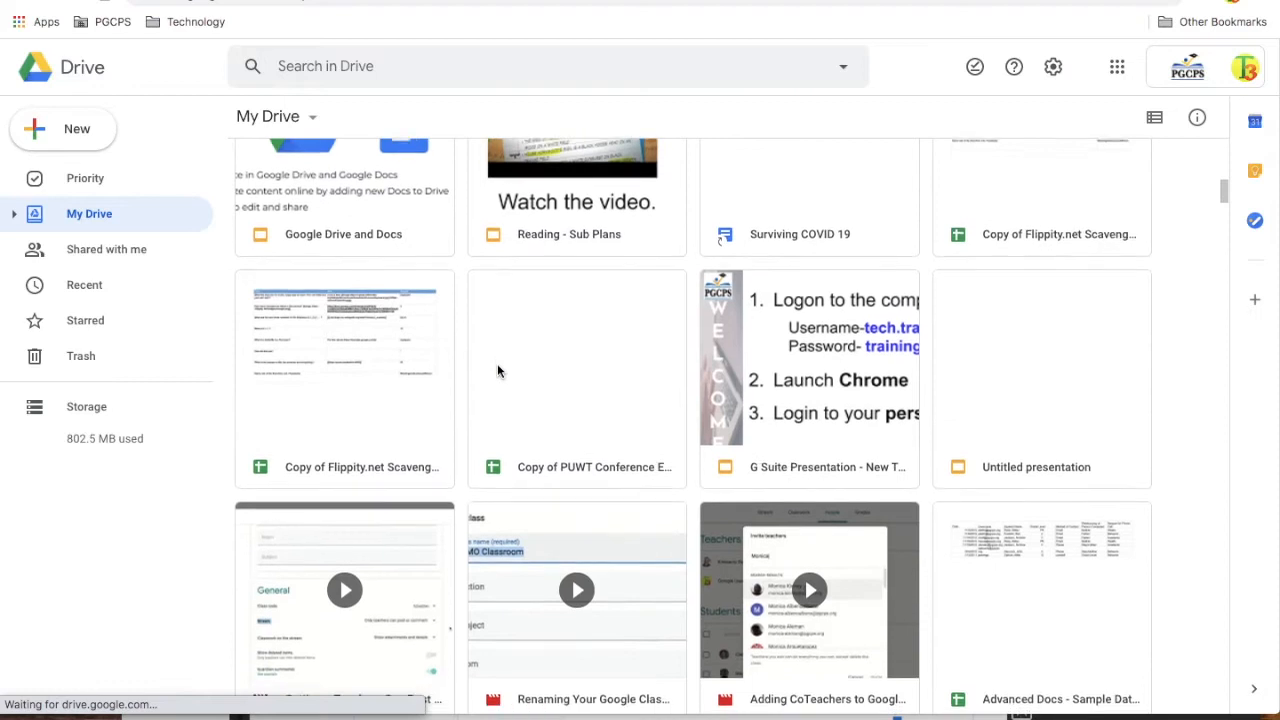
pyautogui.scroll(-5, 497, 370)
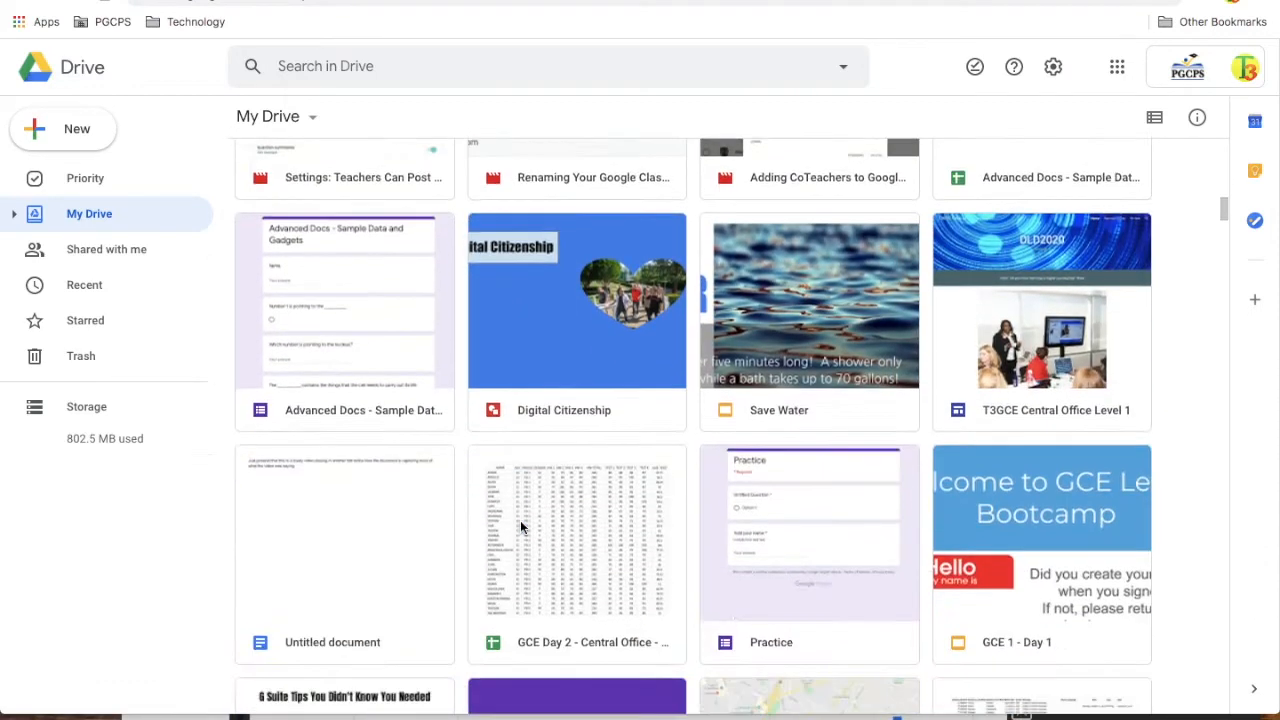
pyautogui.scroll(-4, 520, 527)
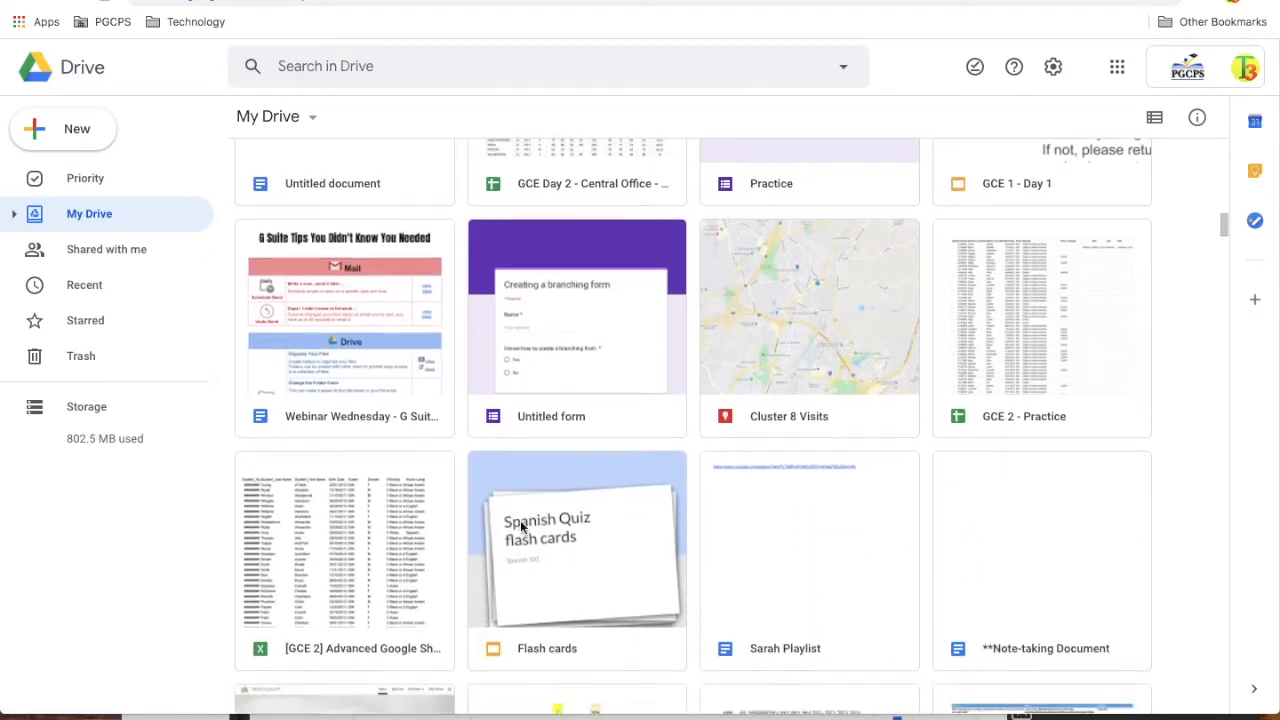
pyautogui.scroll(14, 520, 520)
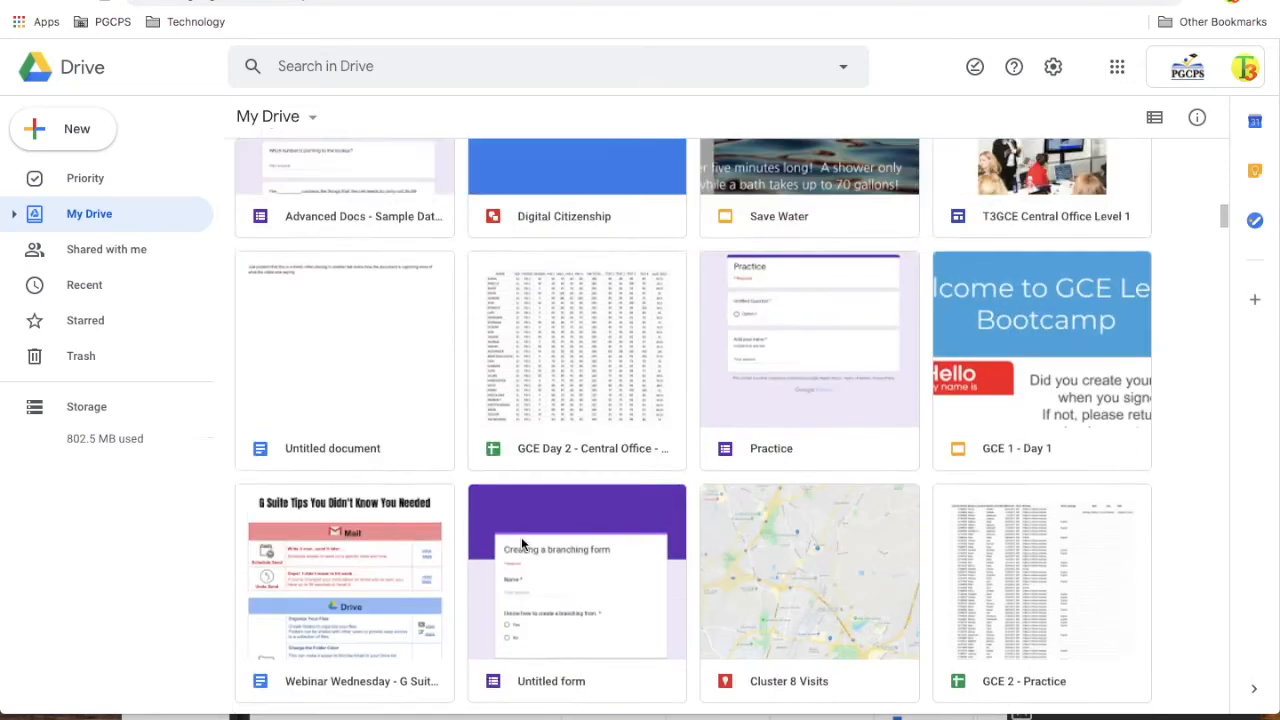
pyautogui.scroll(8, 525, 582)
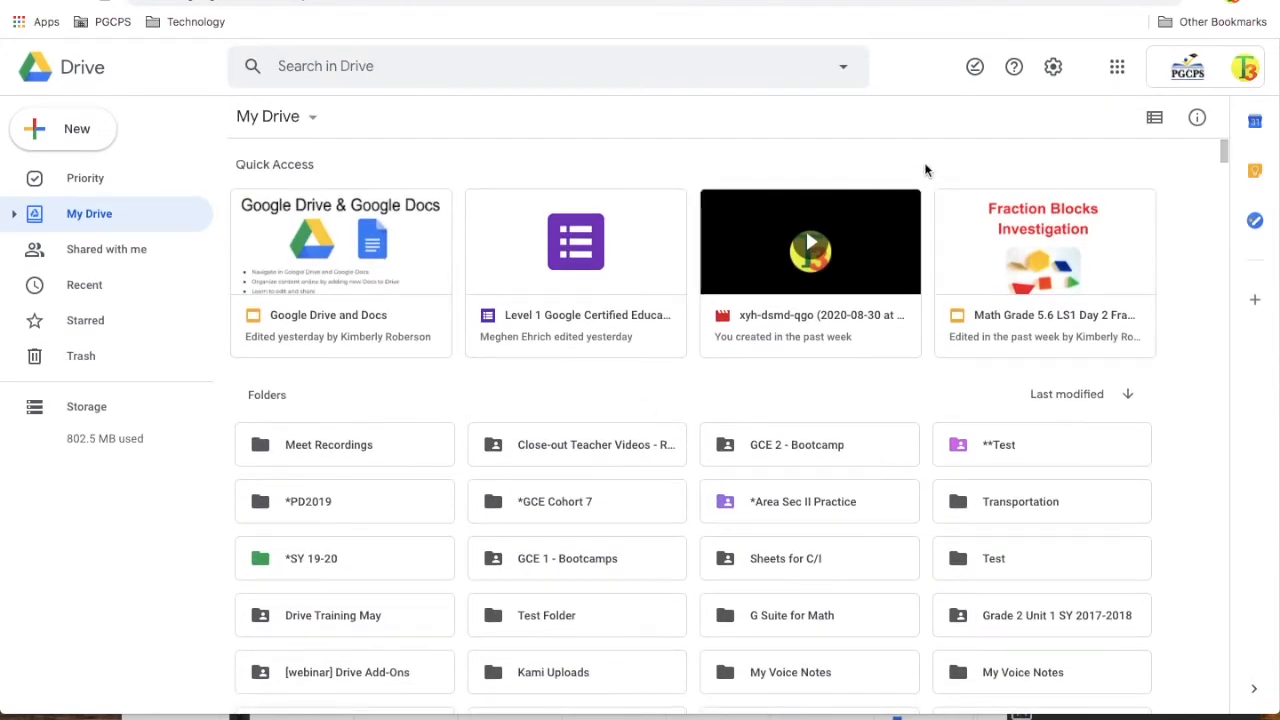
# Step: Switch My Drive to list layout and look over the folders with their owners and modification dates
pyautogui.click(1155, 120)
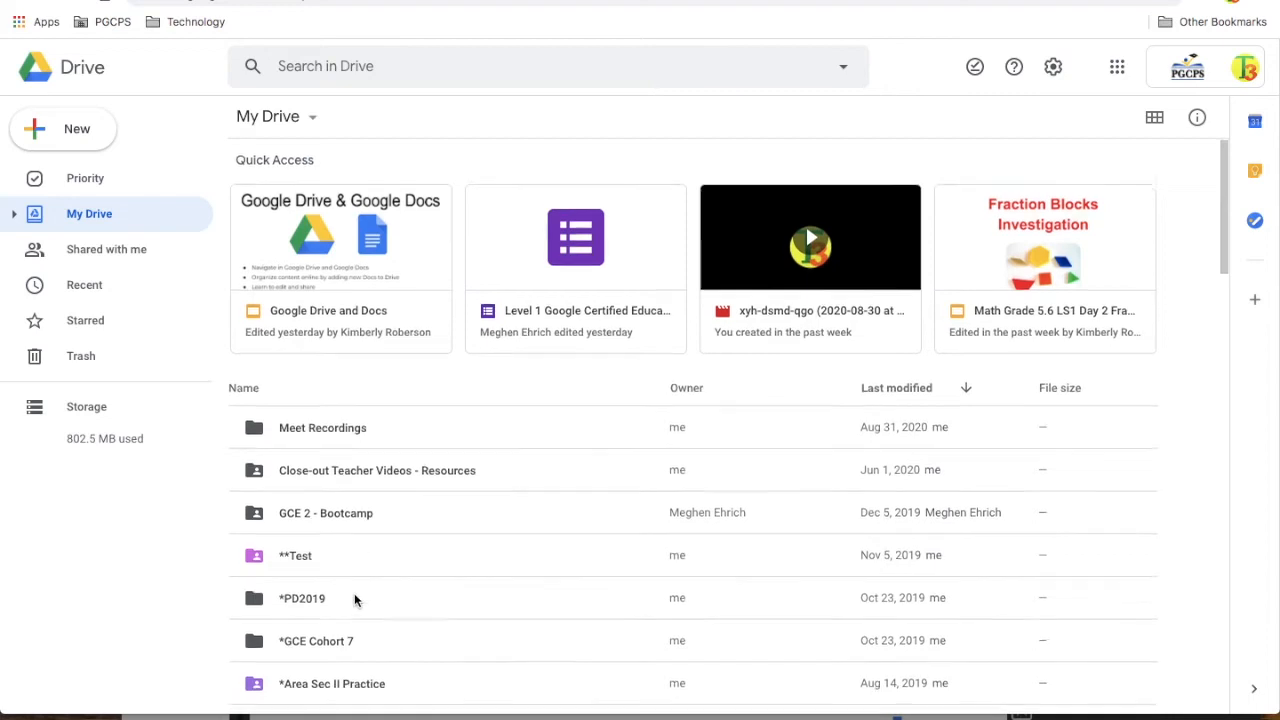
pyautogui.scroll(-3, 355, 590)
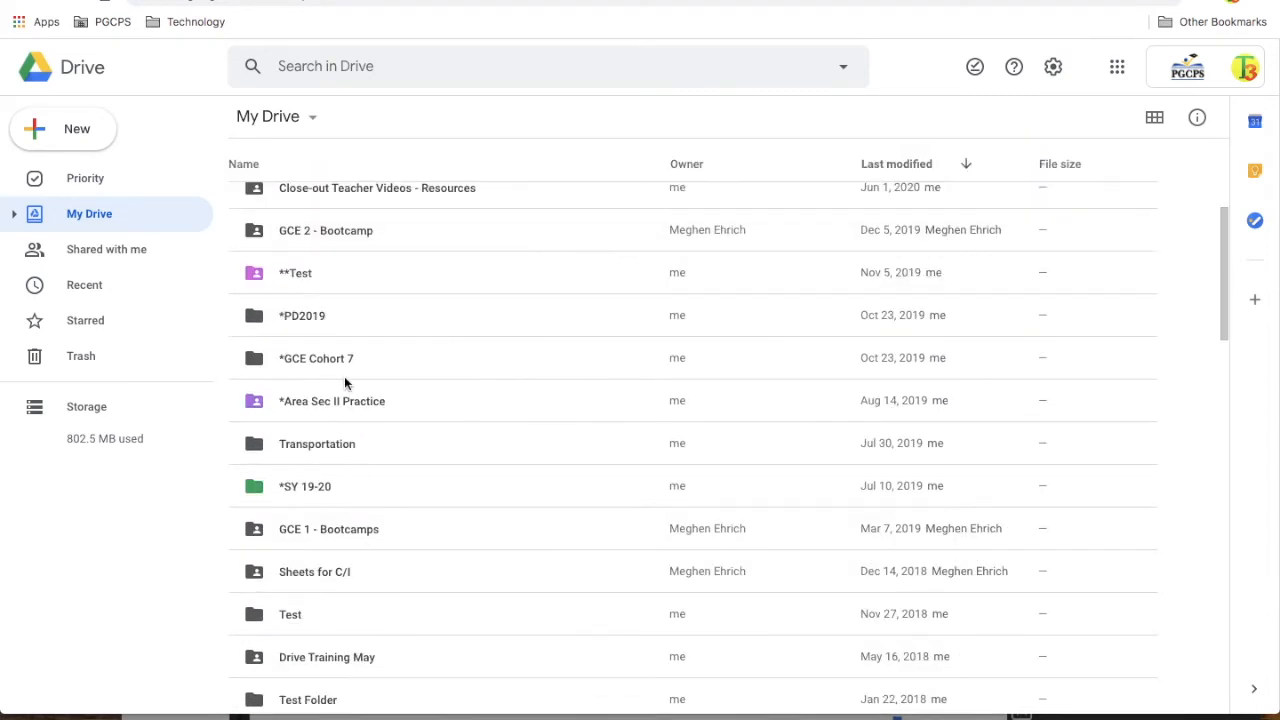
pyautogui.scroll(3, 344, 380)
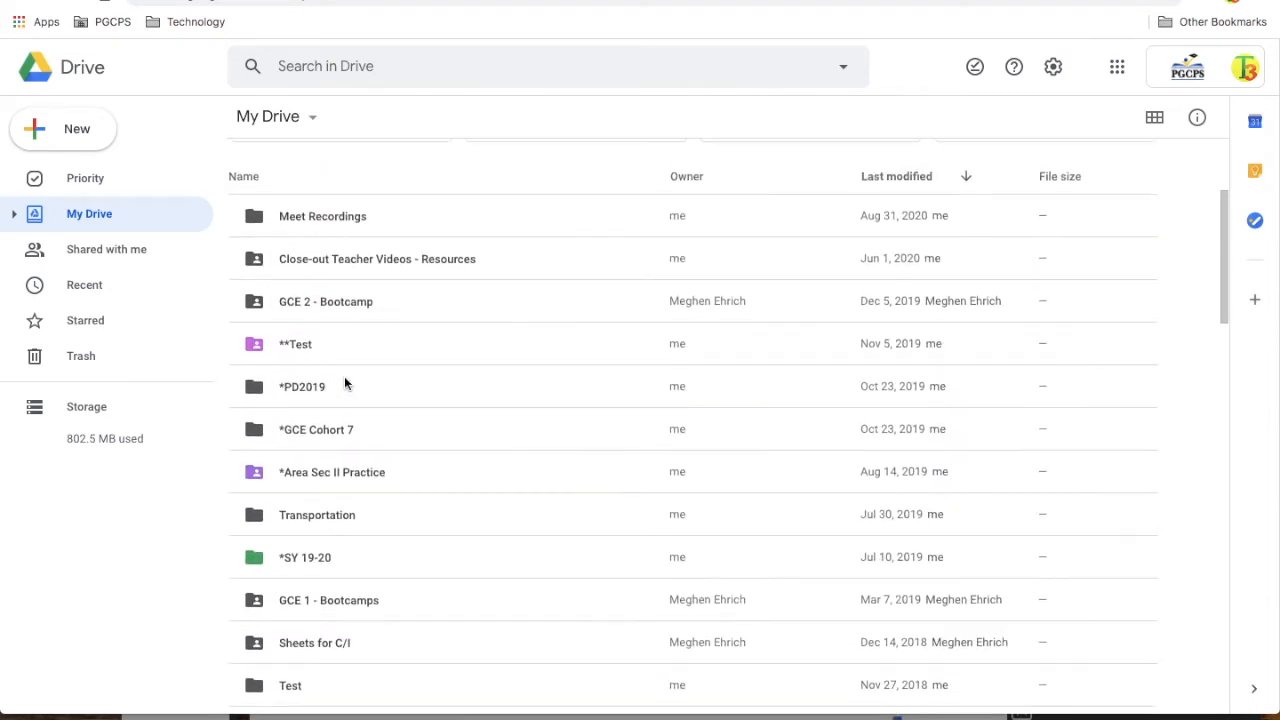
pyautogui.scroll(2, 344, 383)
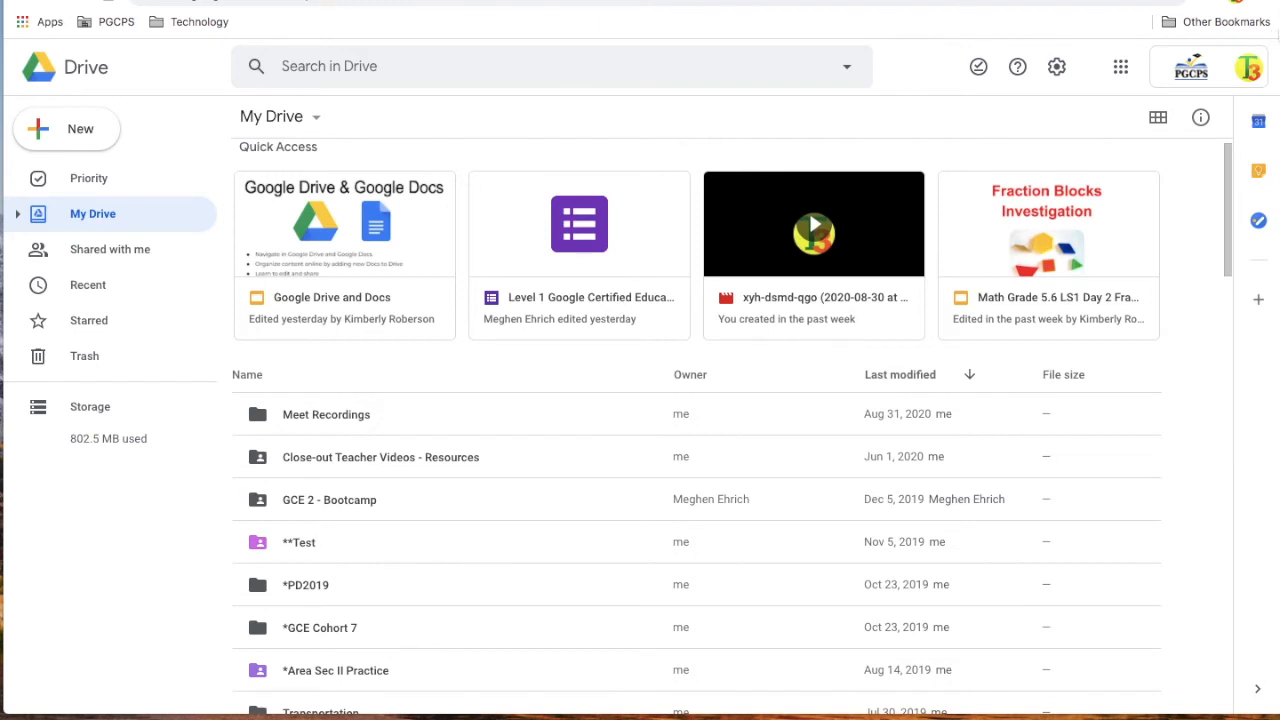
# Step: Upload the Sub Plans folder from the computer's desktop into My Drive
pyautogui.moveTo(1190, 0); pyautogui.dragTo(1075, 0)
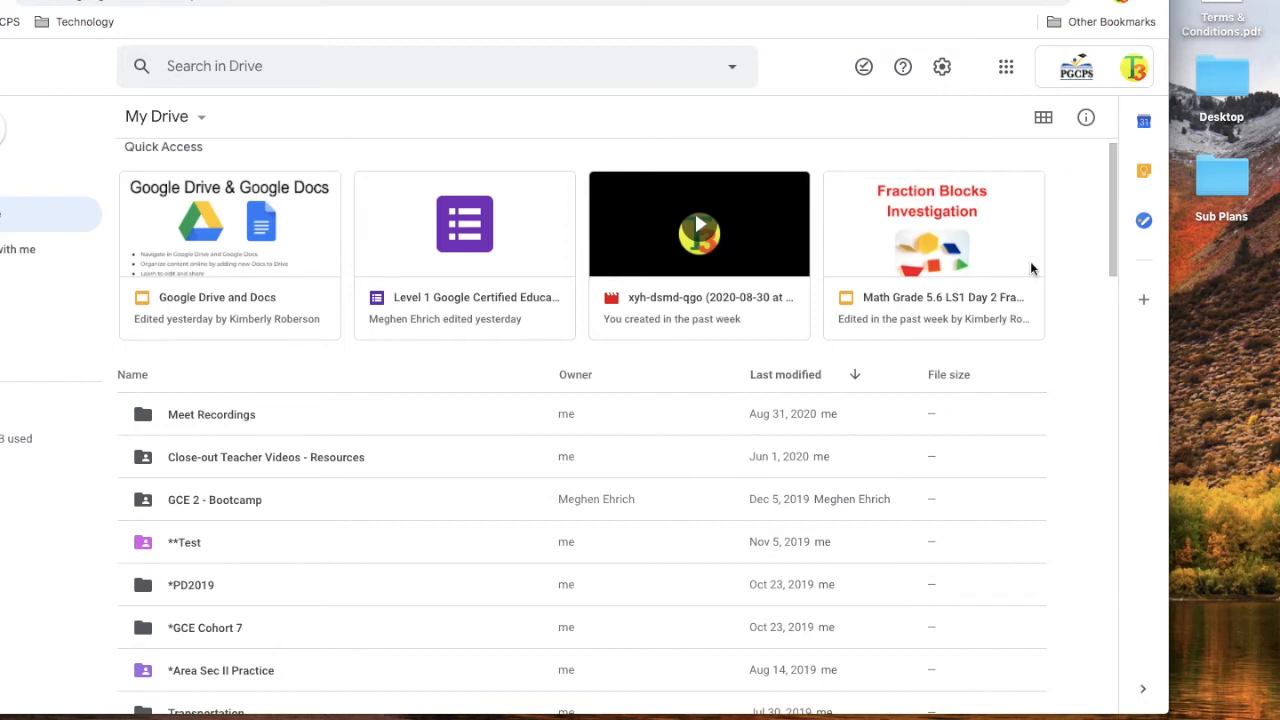
pyautogui.click(1224, 178)
pyautogui.moveTo(1224, 178); pyautogui.dragTo(500, 375)
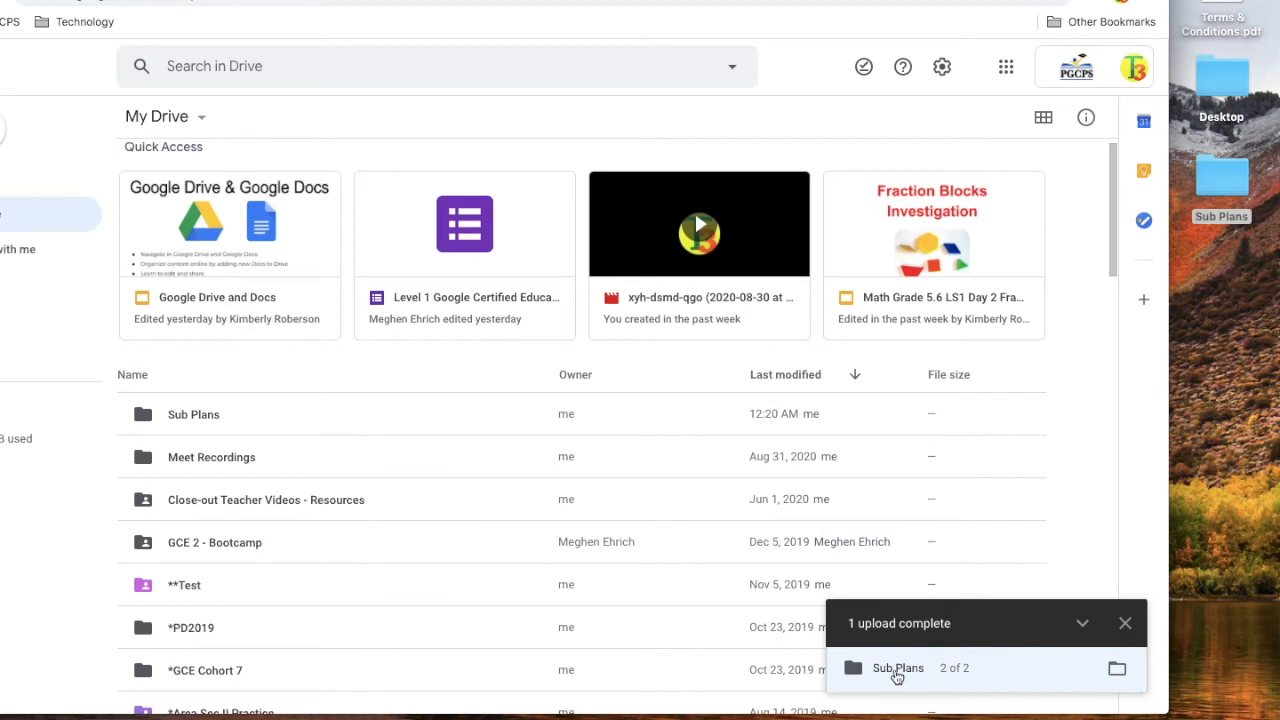
# Step: Search the drive for the "Sub Plans" folder
pyautogui.click(358, 72)
pyautogui.write('S')
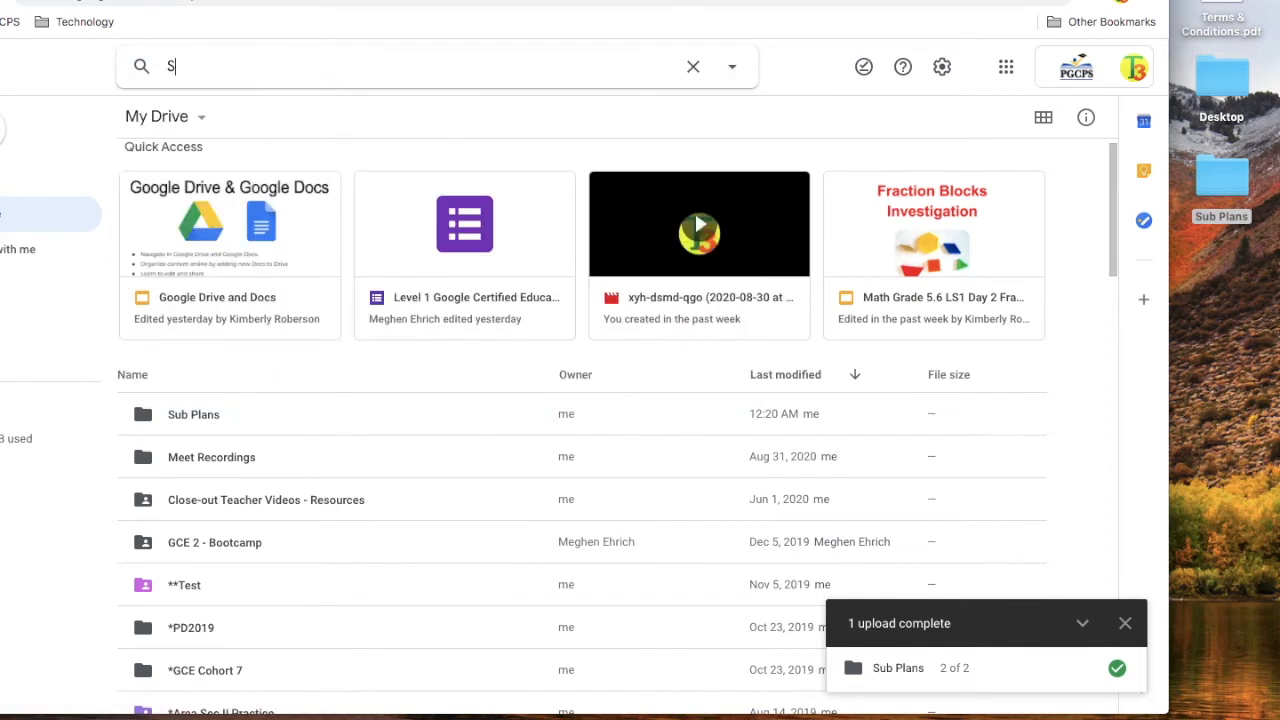
pyautogui.write('ub Plans')
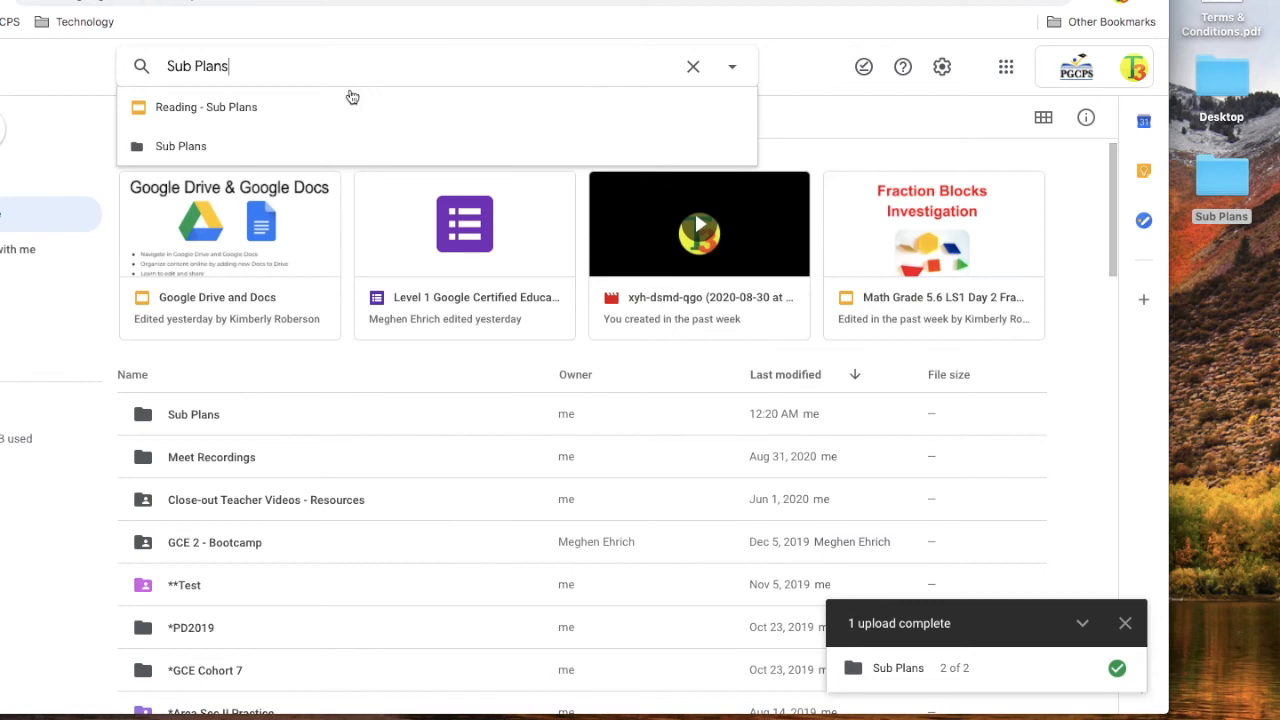
pyautogui.click(338, 146)
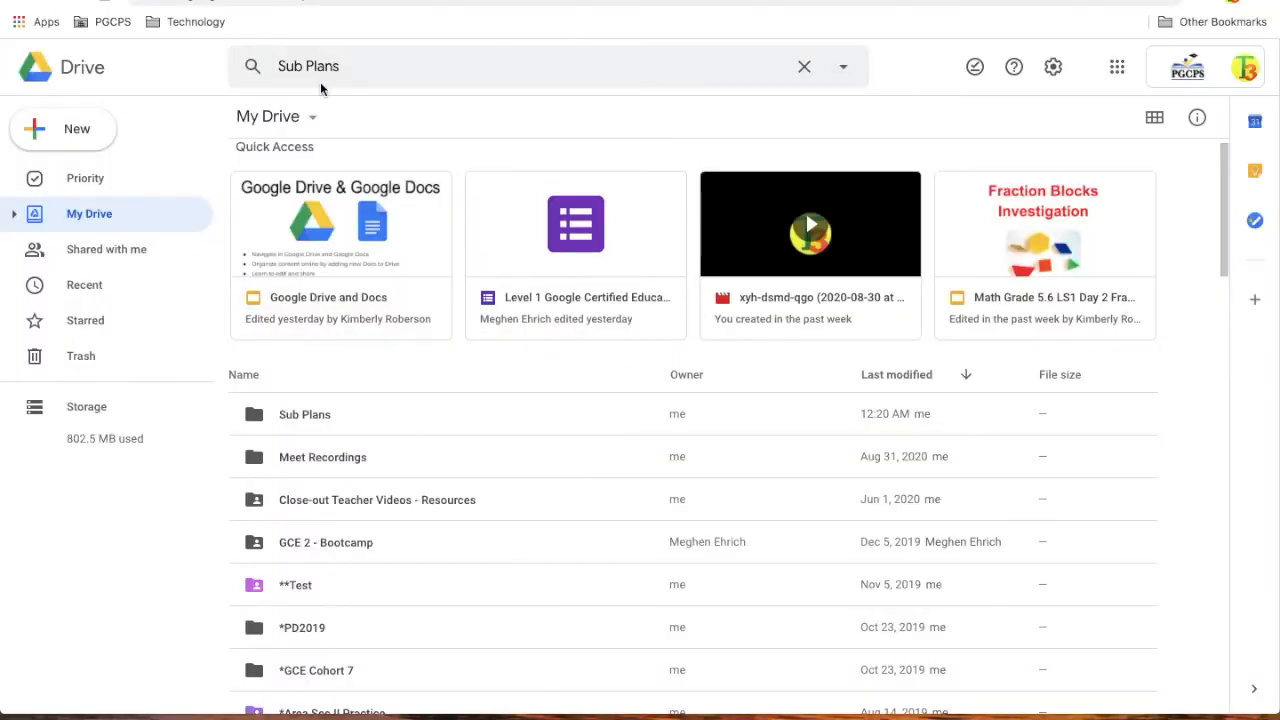
# Step: Upload the file Terms & Conditions.pdf from the computer's Desktop folder to My Drive
pyautogui.click(54, 129)
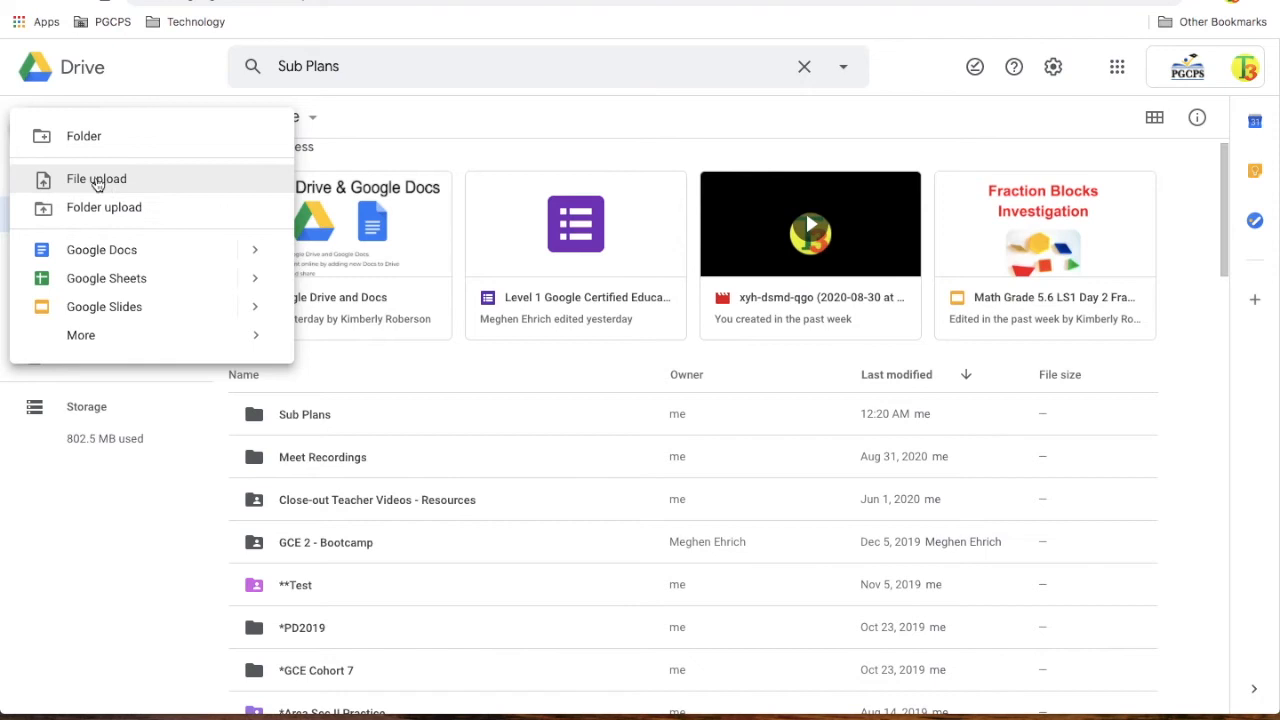
pyautogui.click(97, 180)
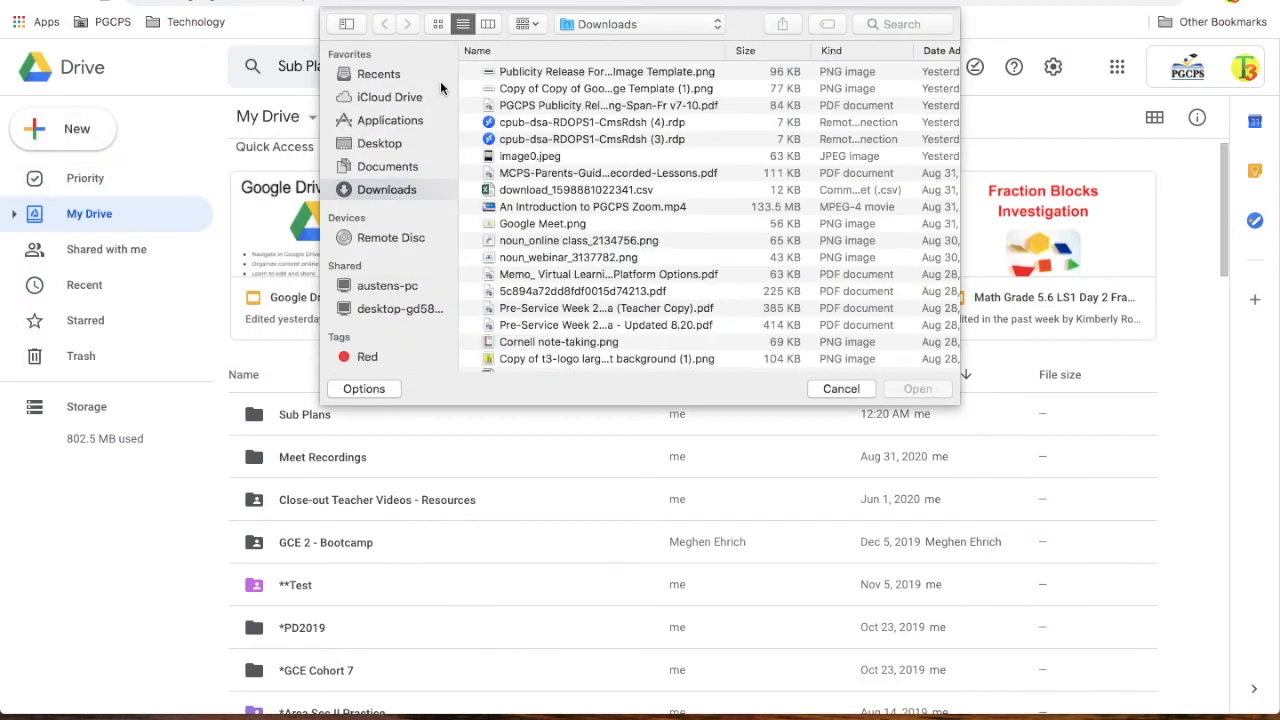
pyautogui.click(381, 146)
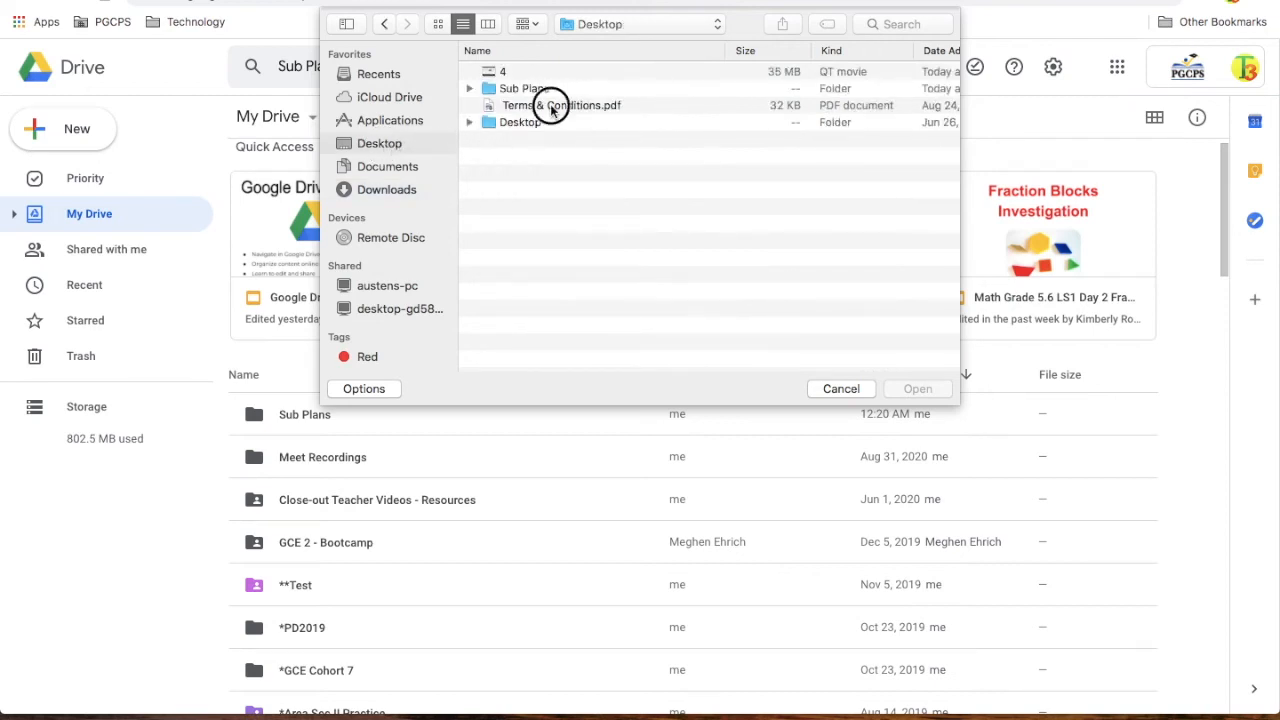
pyautogui.click(551, 110)
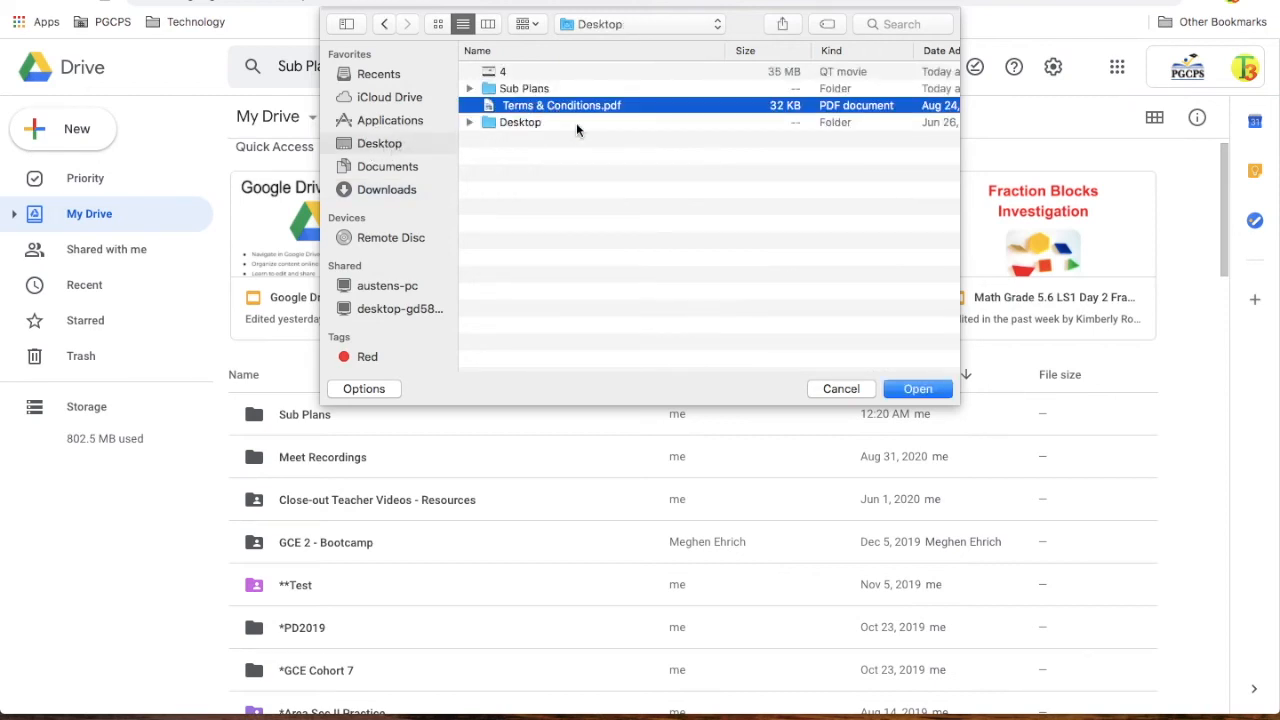
pyautogui.click(912, 390)
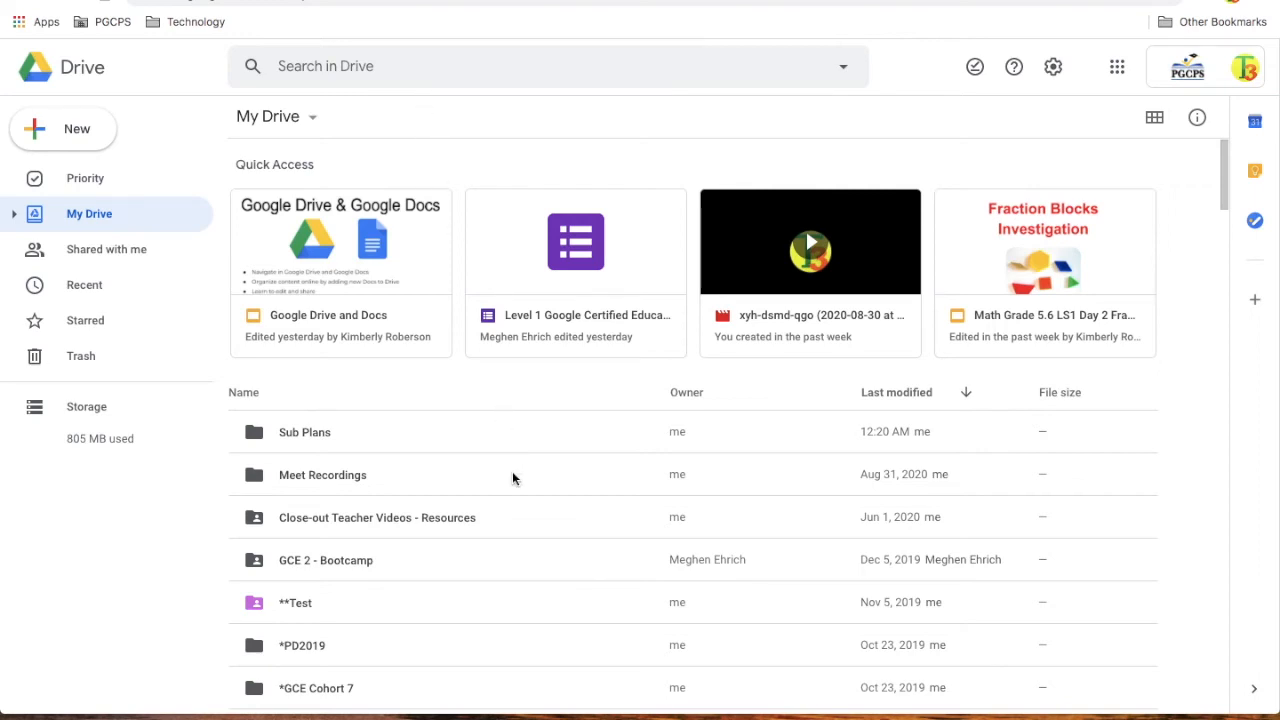
# Step: Create a new folder named "Professional Development" in My Drive
pyautogui.scroll(-1, 512, 471)
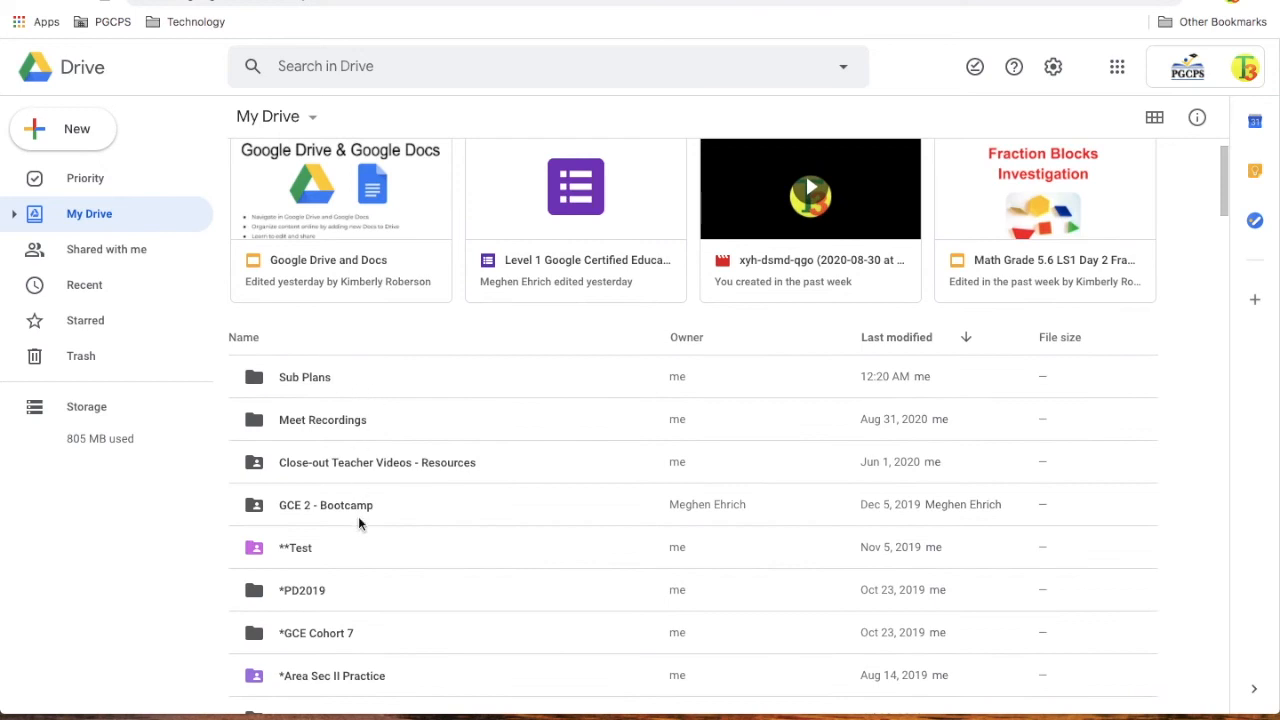
pyautogui.click(52, 136)
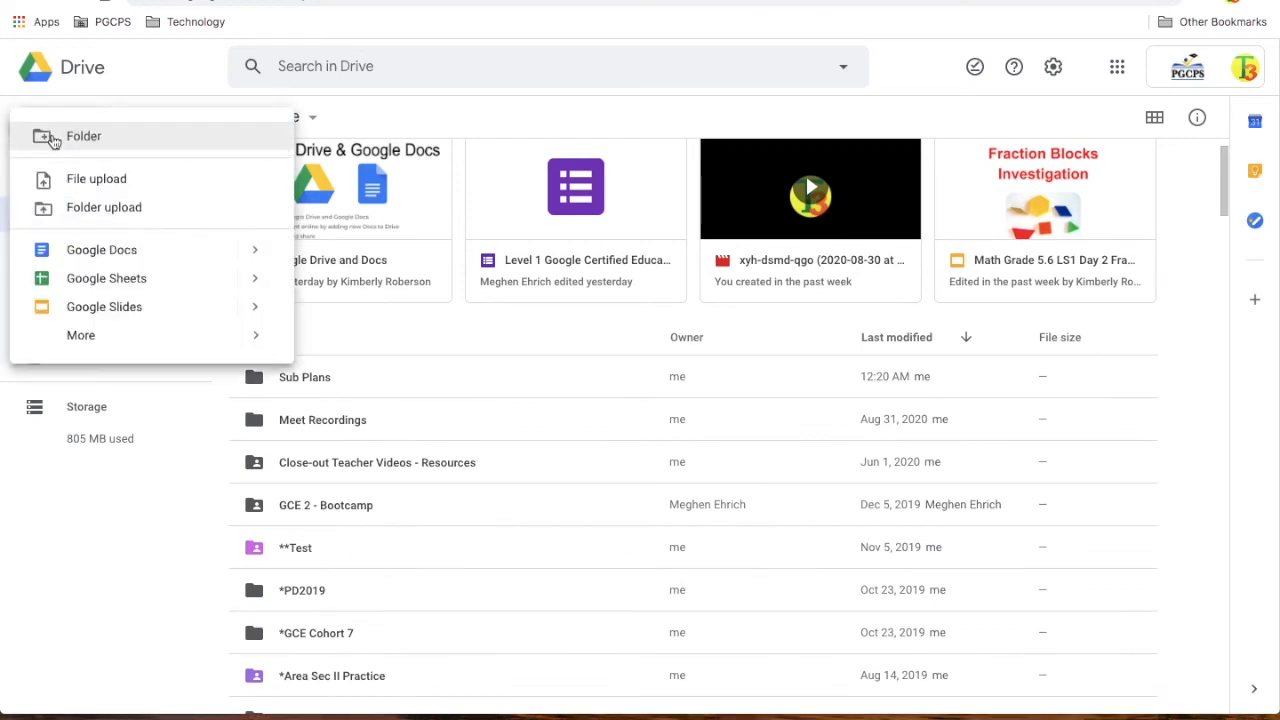
pyautogui.click(63, 140)
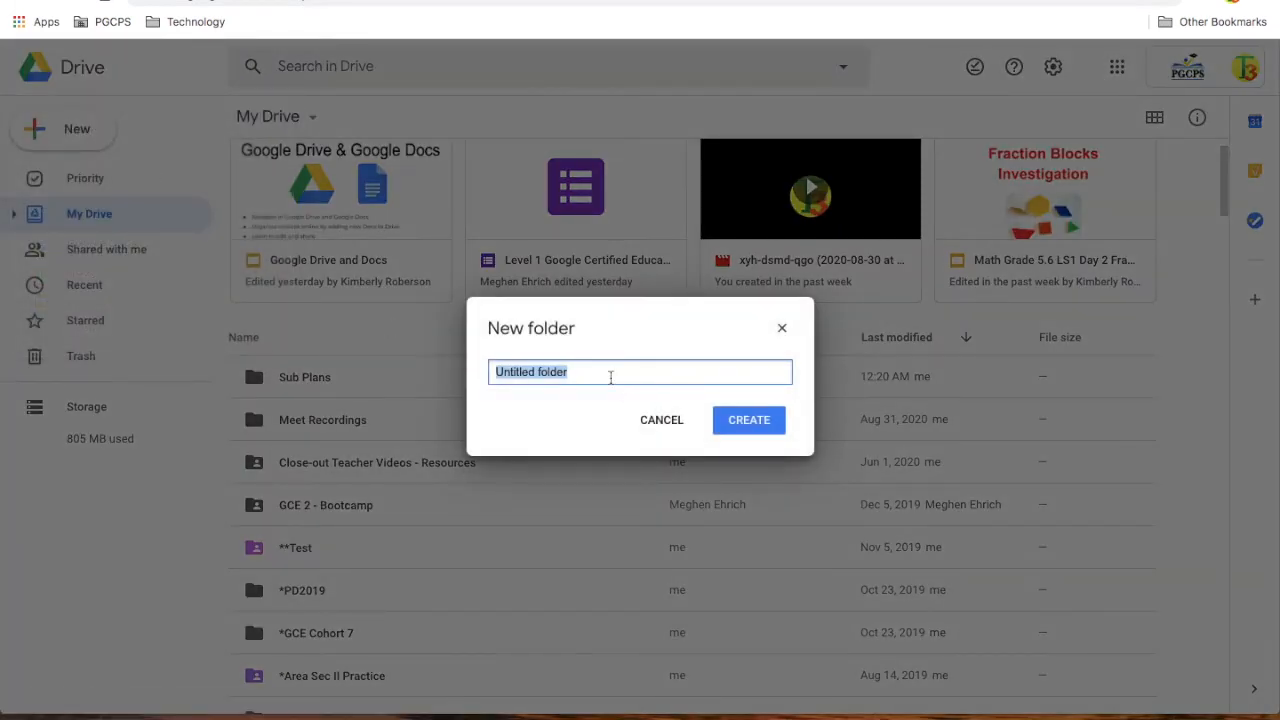
pyautogui.write('Professional Development')
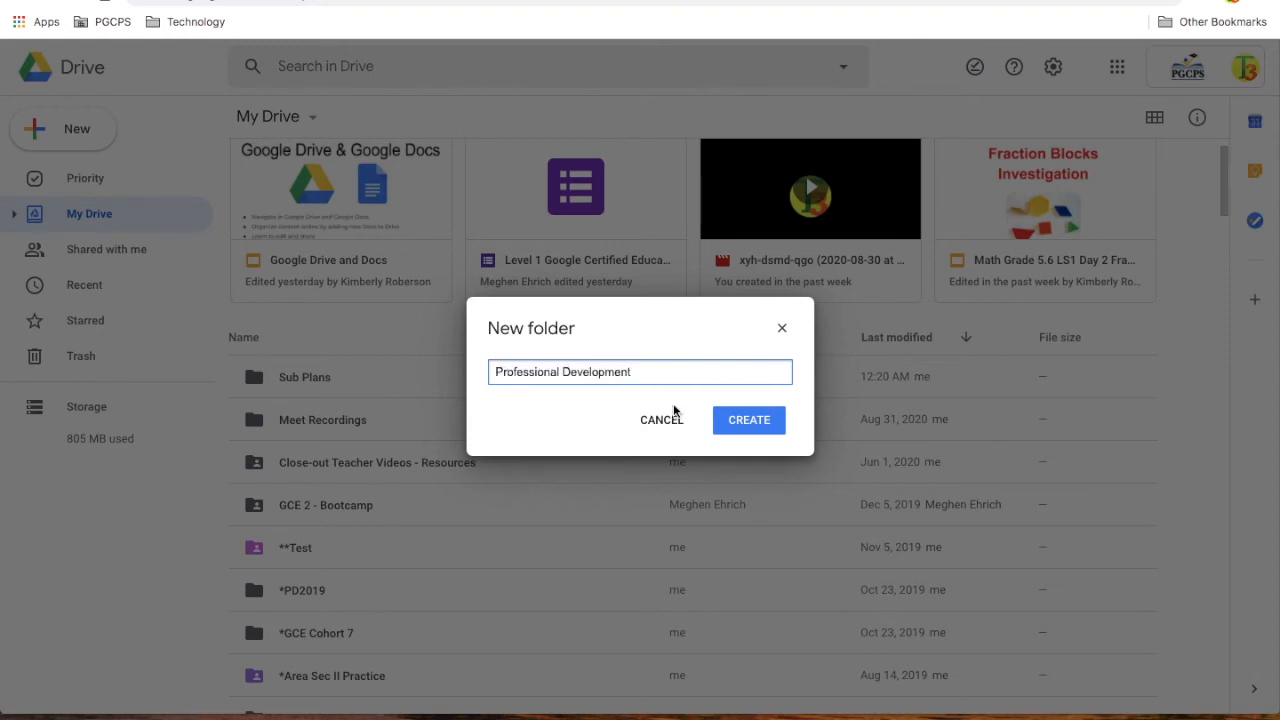
pyautogui.click(734, 420)
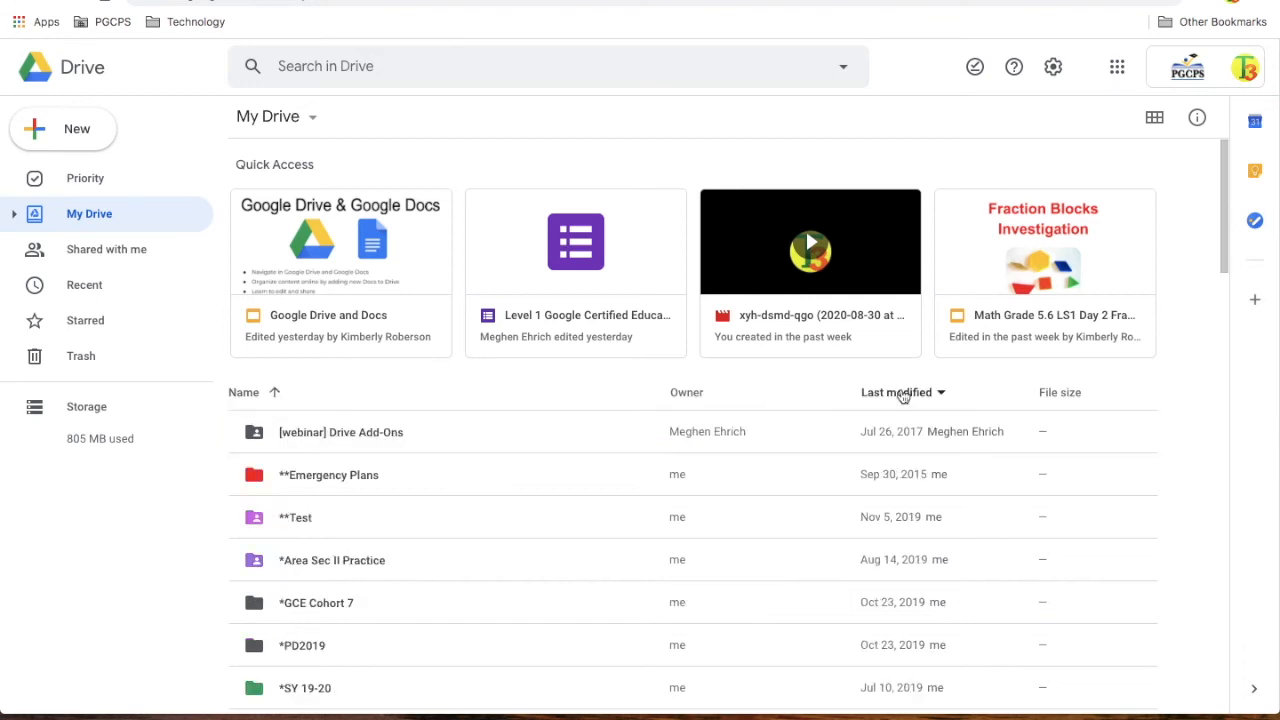
# Step: Sort the My Drive list by "Last modified by me"
pyautogui.click(902, 393)
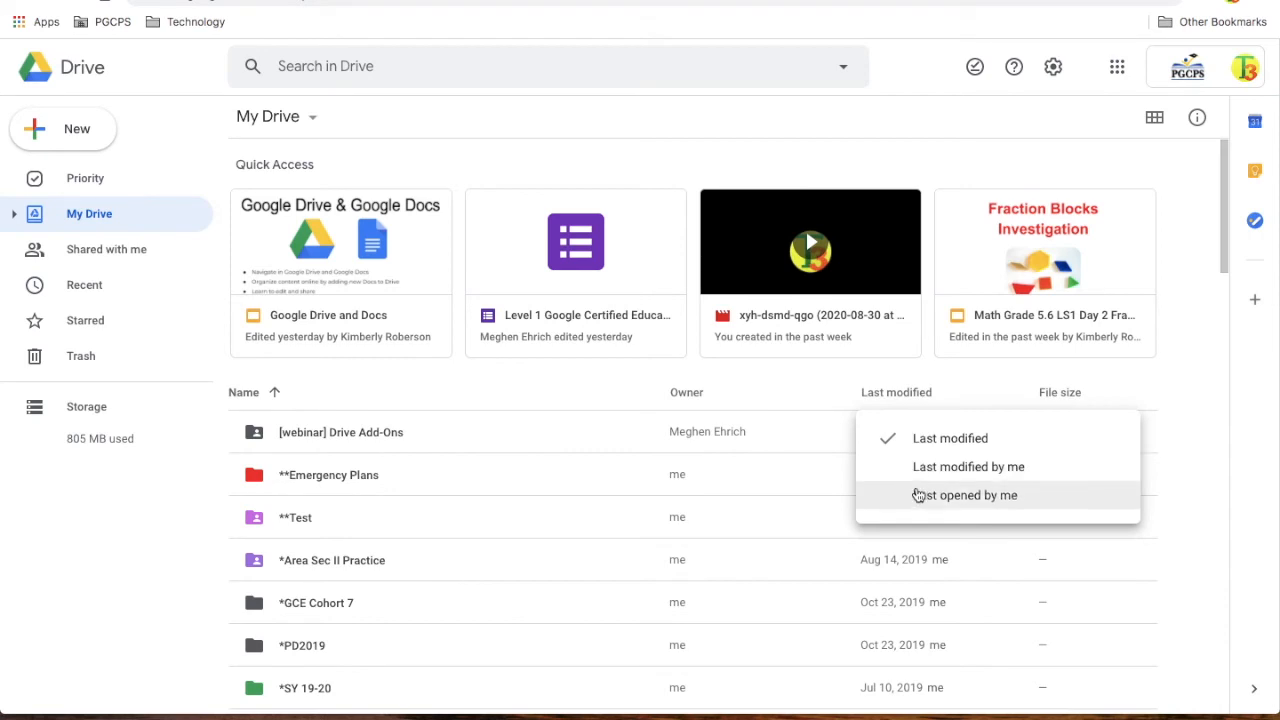
pyautogui.click(918, 478)
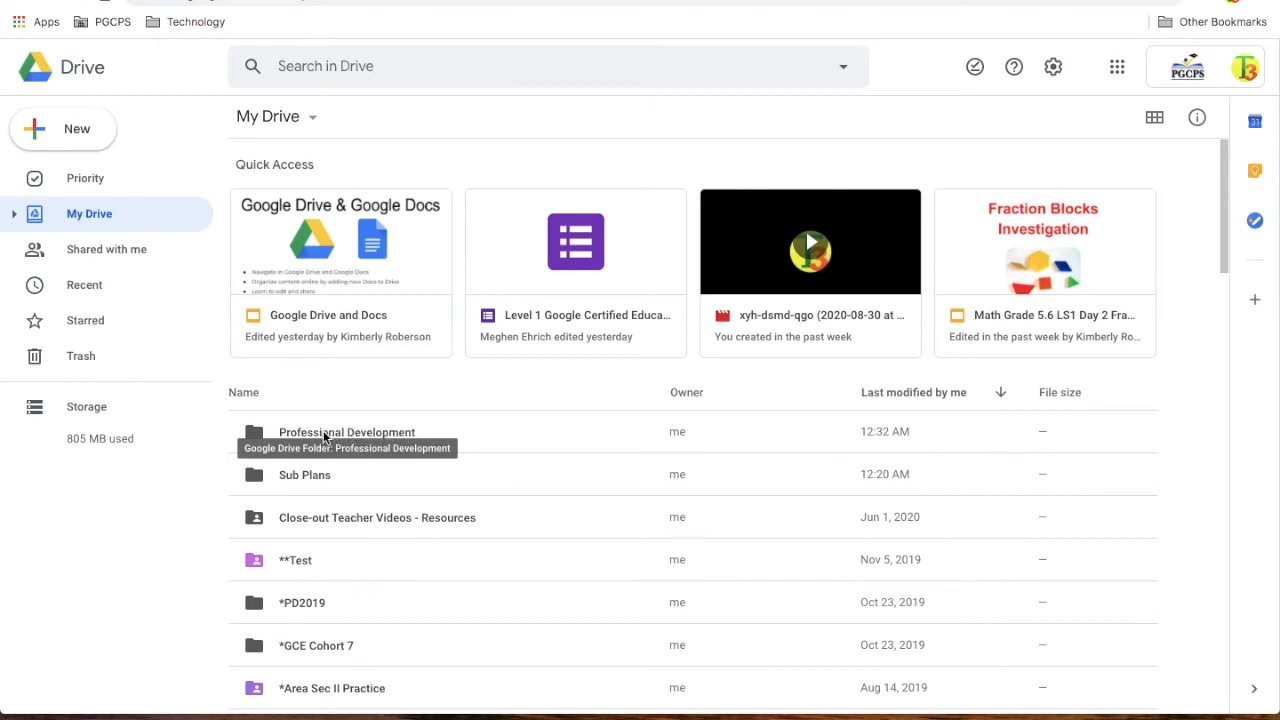
# Step: Open the "Professional Development" folder and view the actions available for it, including the color change option
pyautogui.doubleClick(332, 437)
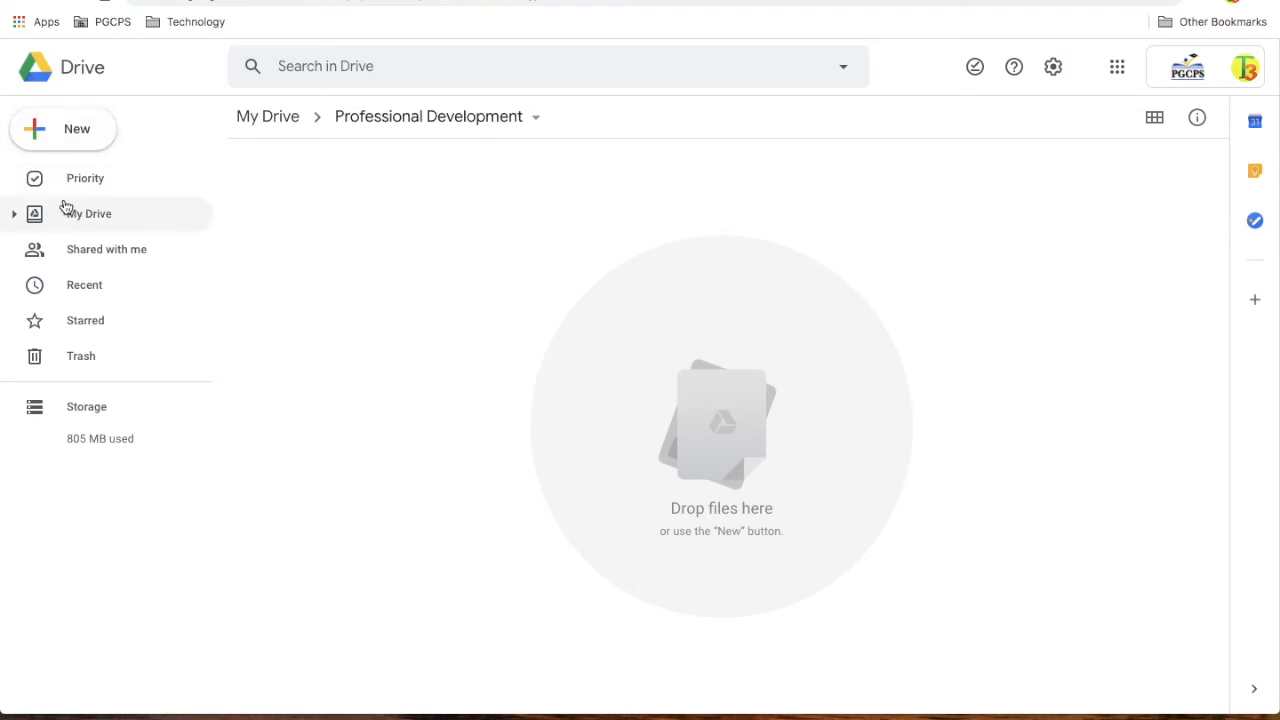
pyautogui.click(539, 117)
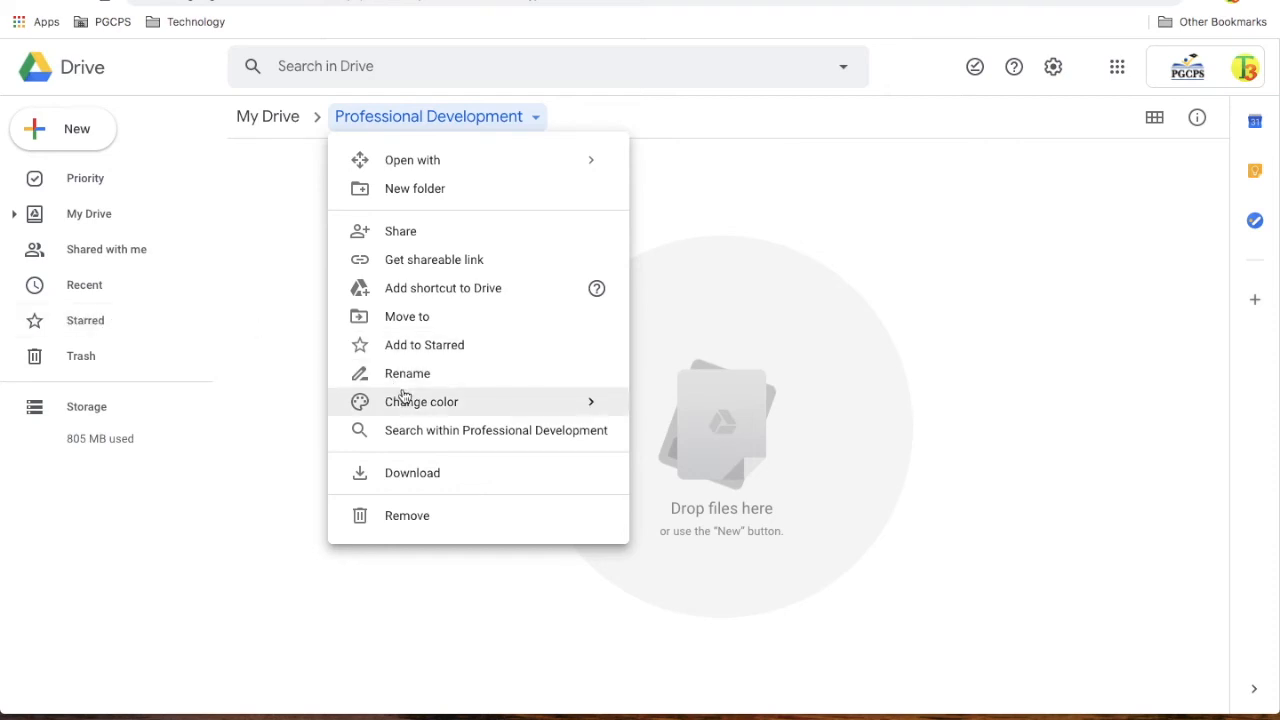
pyautogui.moveTo(452, 402)
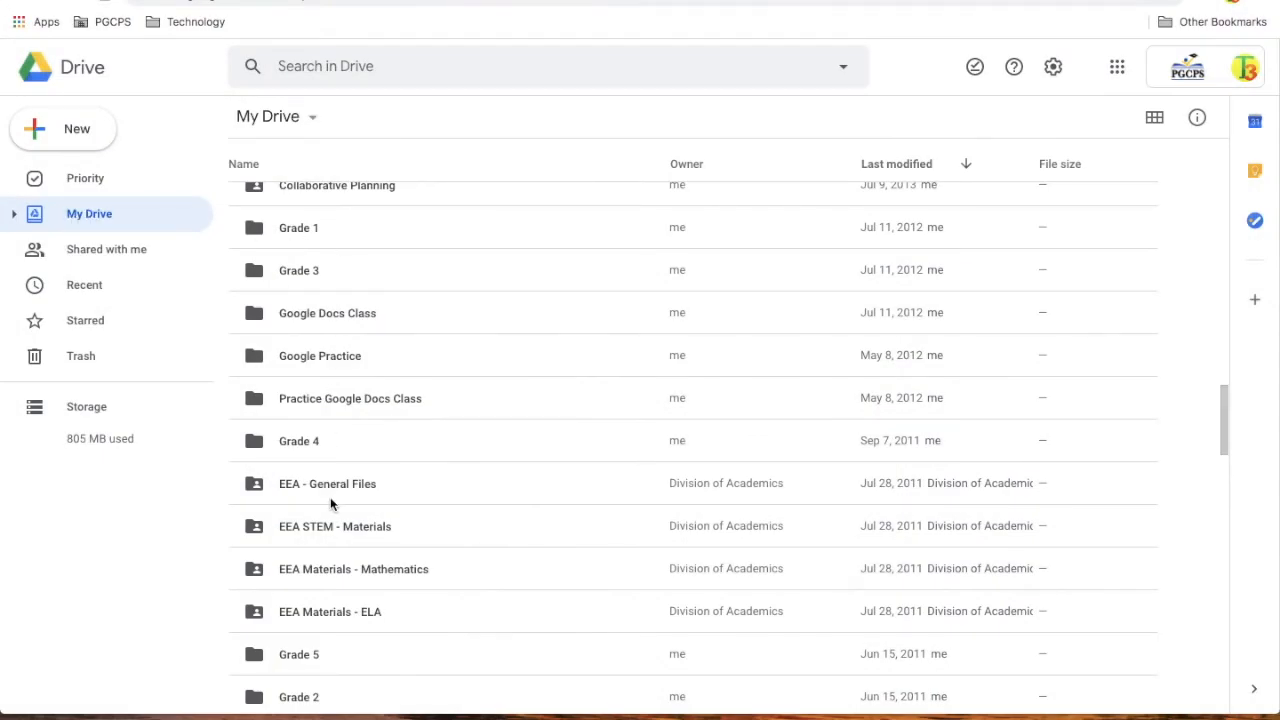
# Step: Look through the folders and files in My Drive, examining the icons that mark the different file types
pyautogui.scroll(-5, 330, 500)
pyautogui.scroll(-3, 330, 502)
pyautogui.scroll(-2, 331, 501)
pyautogui.scroll(-1, 331, 500)
pyautogui.scroll(-3, 341, 566)
pyautogui.scroll(-1, 341, 566)
pyautogui.scroll(-1, 341, 566)
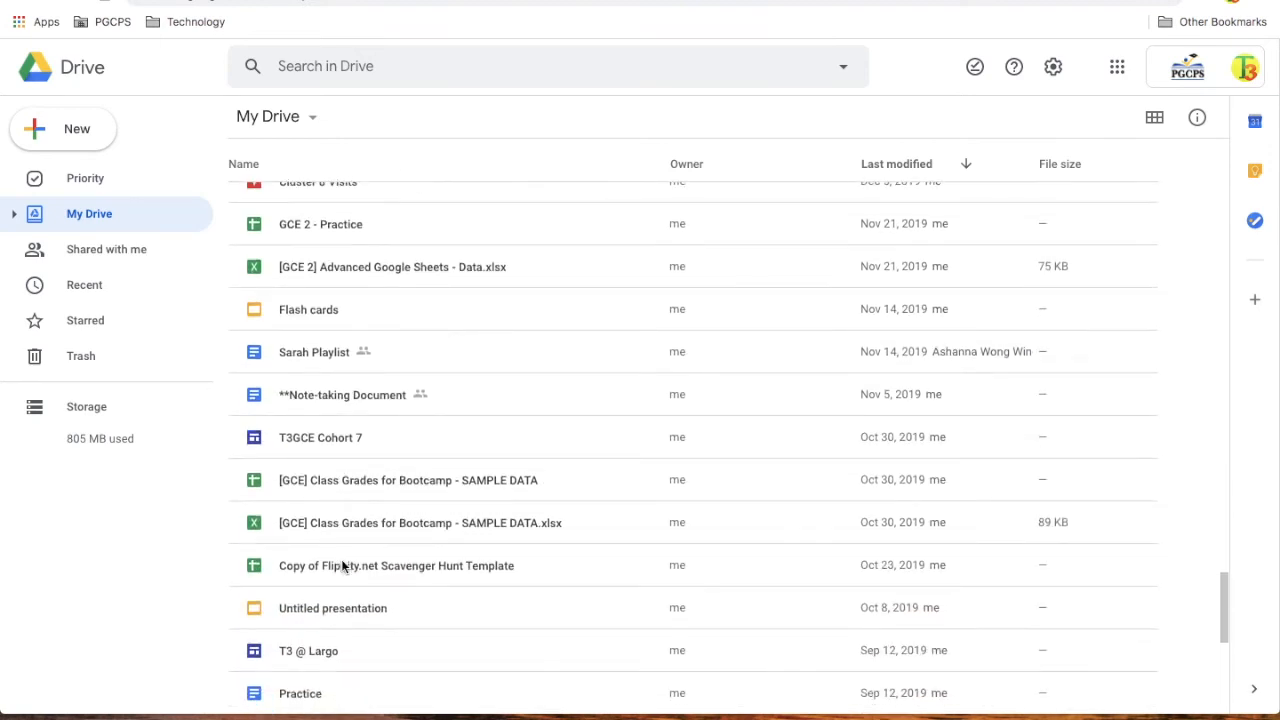
pyautogui.scroll(-1, 341, 566)
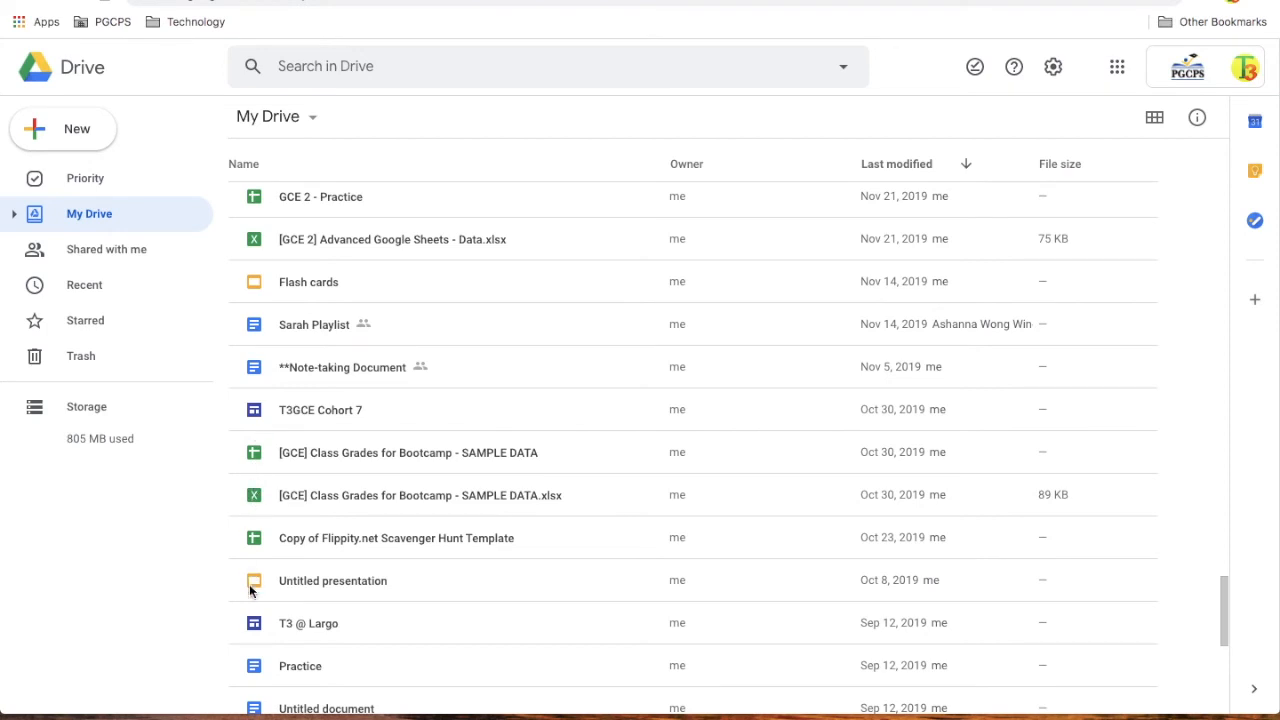
pyautogui.scroll(-4, 251, 677)
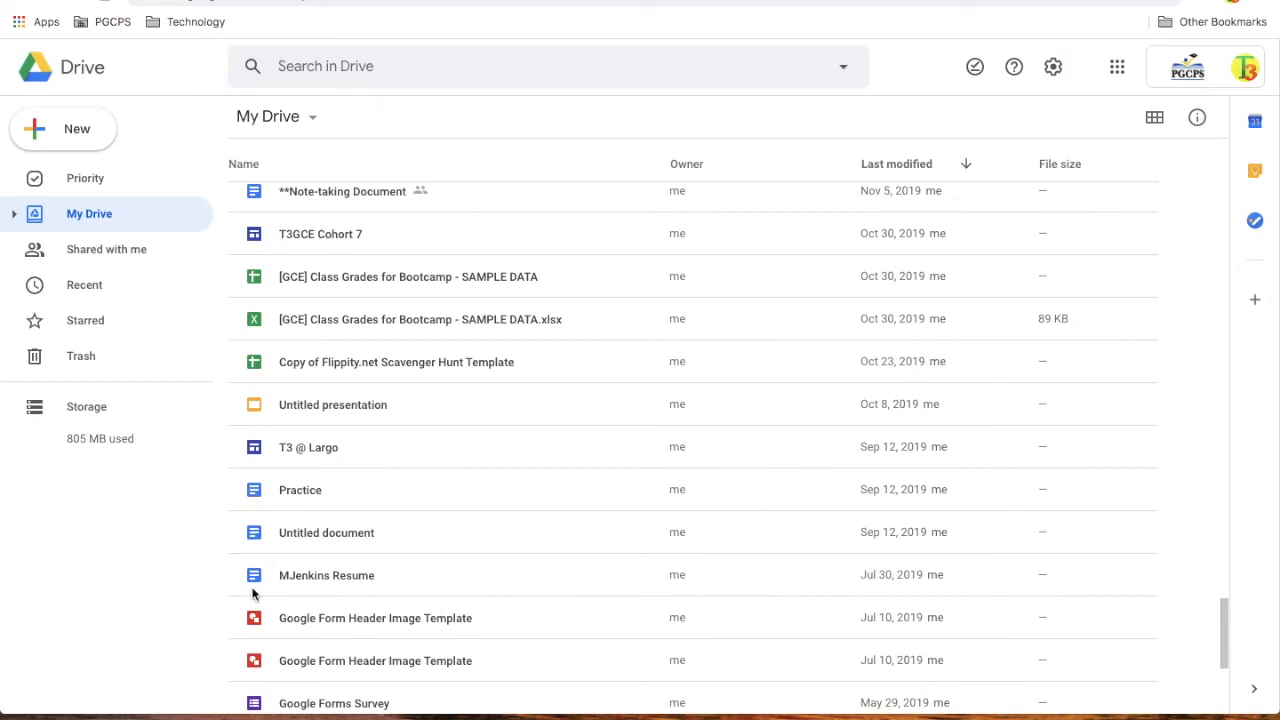
pyautogui.scroll(-12, 252, 594)
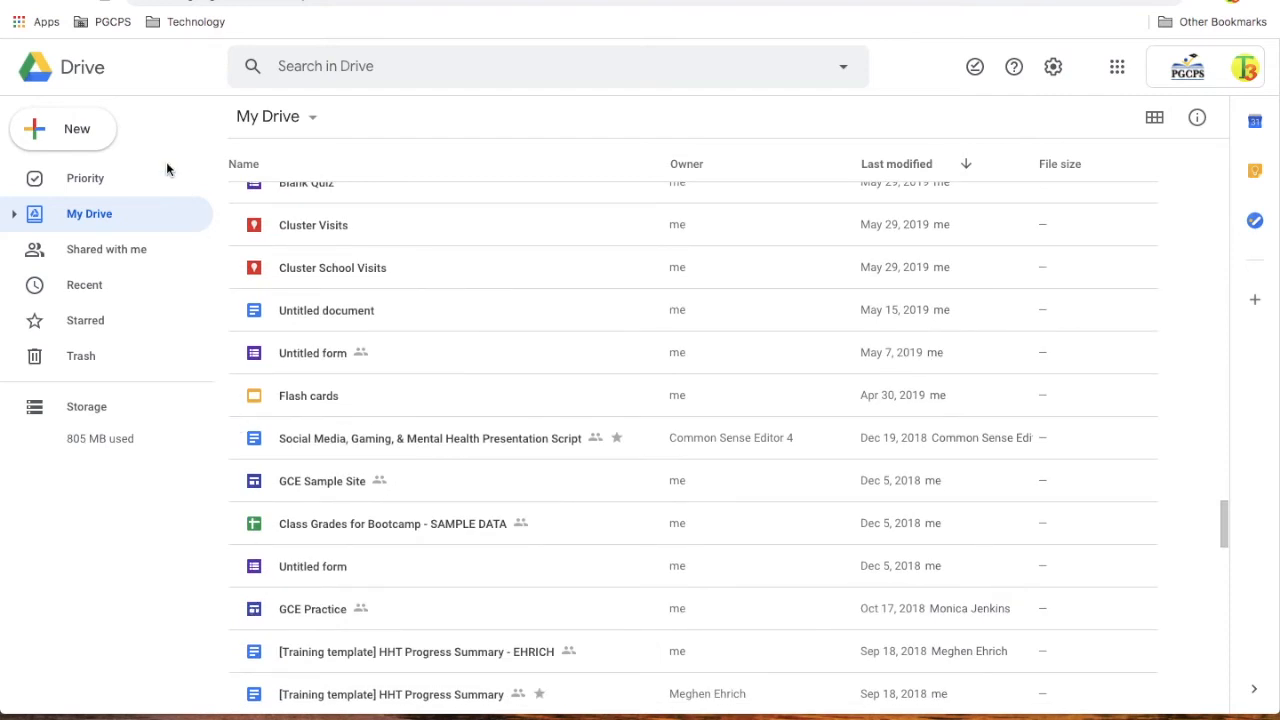
# Step: Create a blank Google Docs document from Drive and name it "Practice"
pyautogui.click(37, 120)
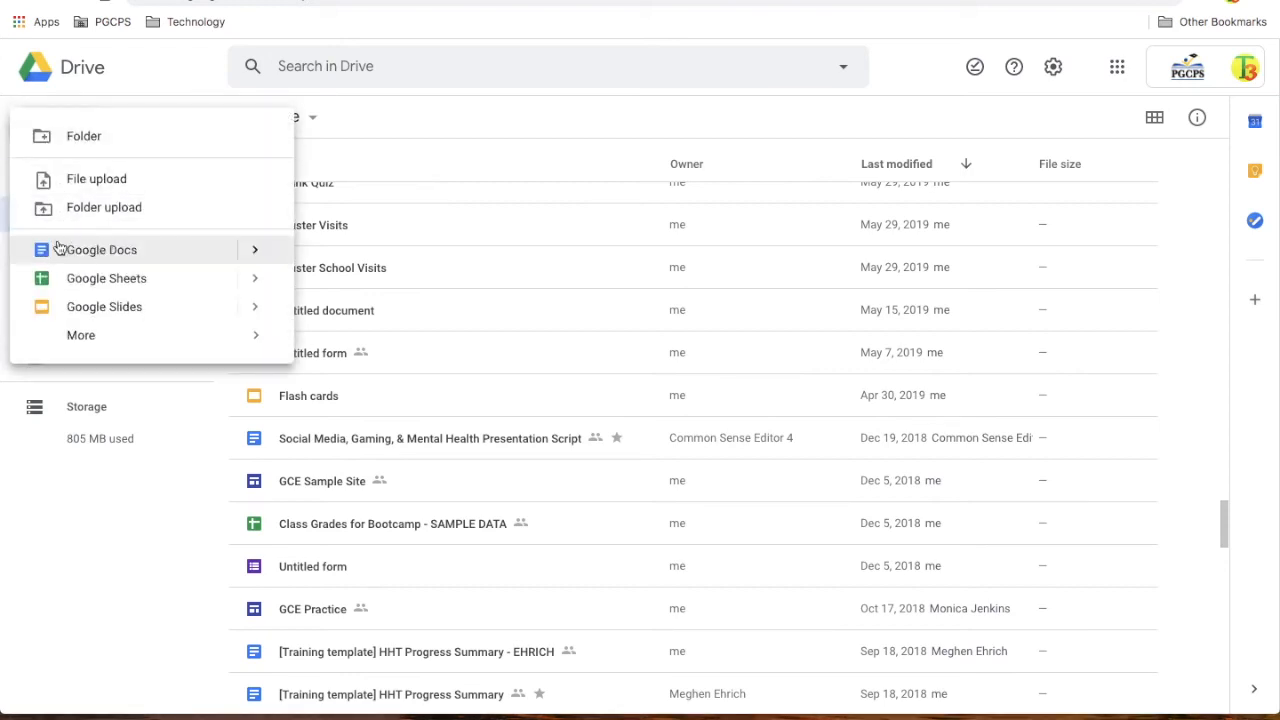
pyautogui.click(254, 250)
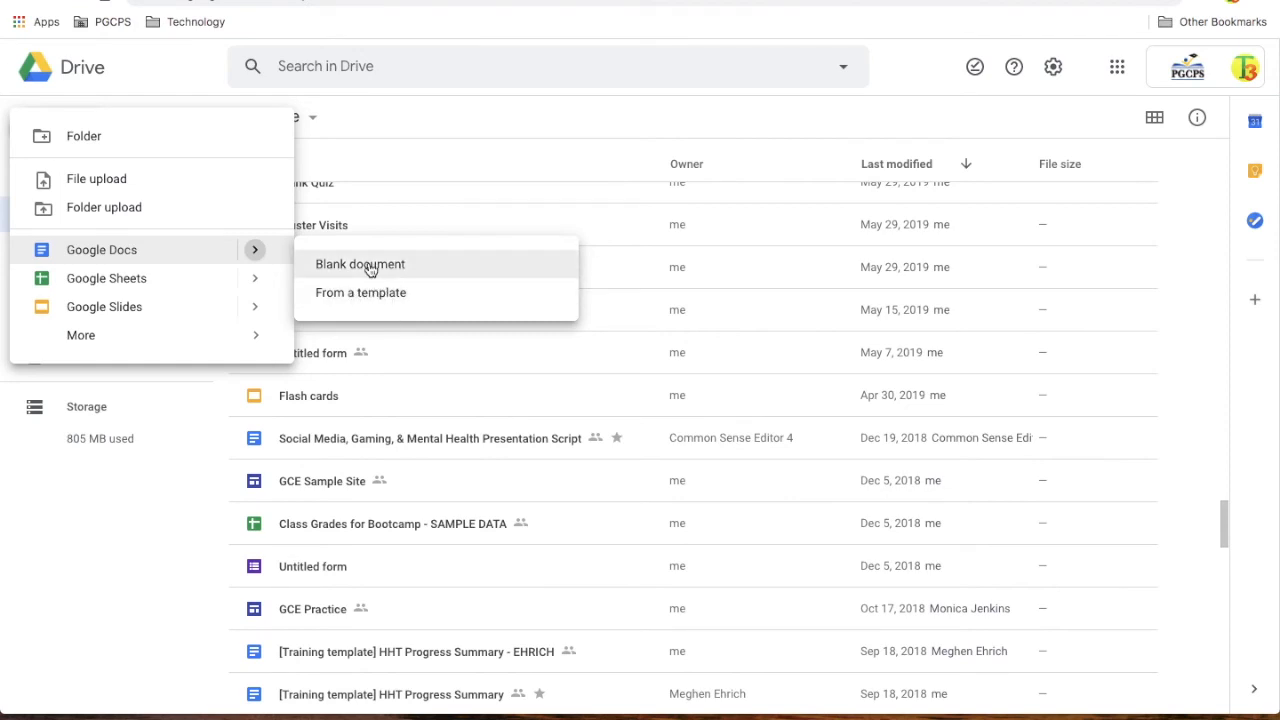
pyautogui.click(369, 266)
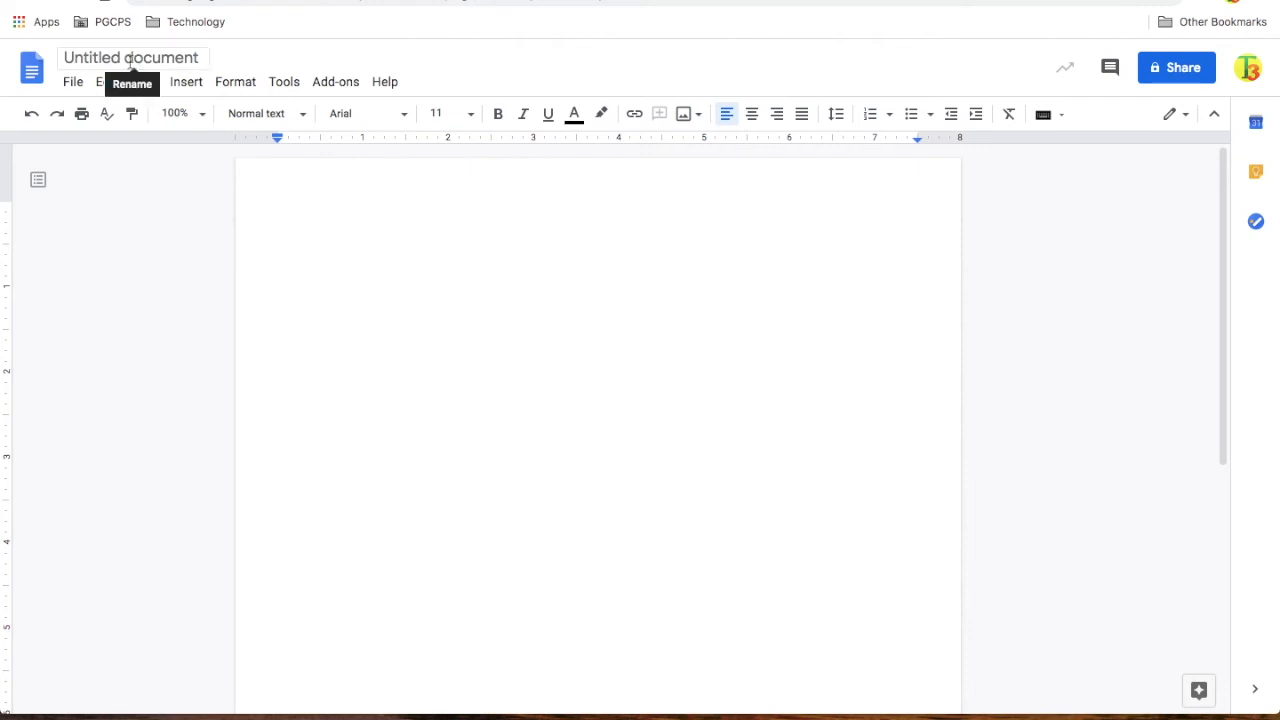
pyautogui.click(129, 62)
pyautogui.write('Practice')
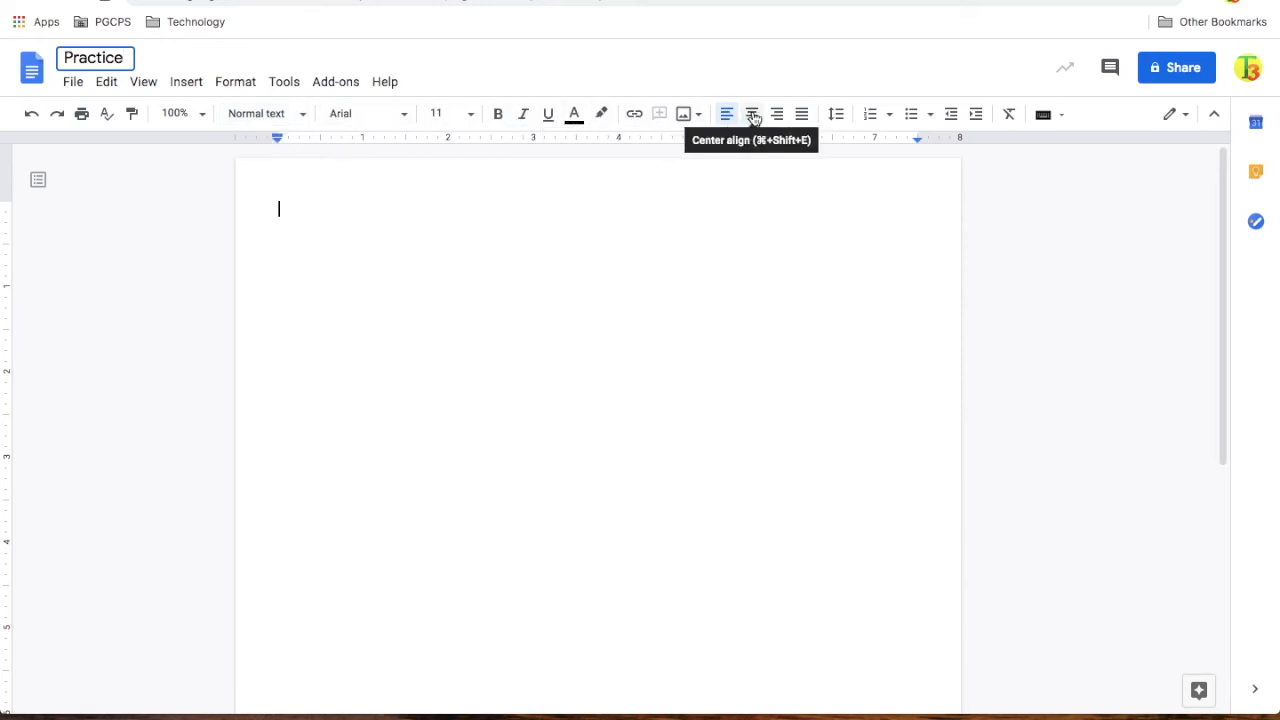
# Step: Write "Type to add new content" as the first line of the document and start a new line below it
pyautogui.click(280, 210)
pyautogui.write('Type to add new content')
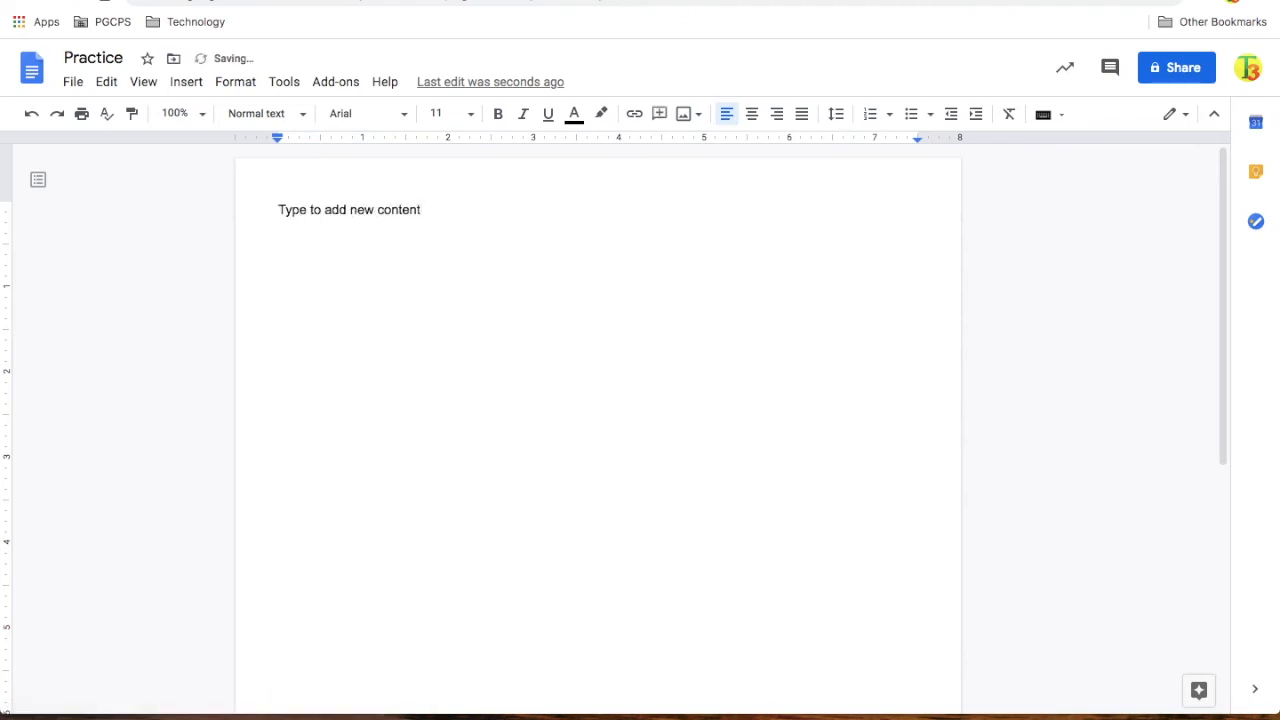
pyautogui.press('Return')
# Step: Dictate a paragraph about using the microphone below the first line with English (US) voice typing, and stop the recording
pyautogui.click(286, 84)
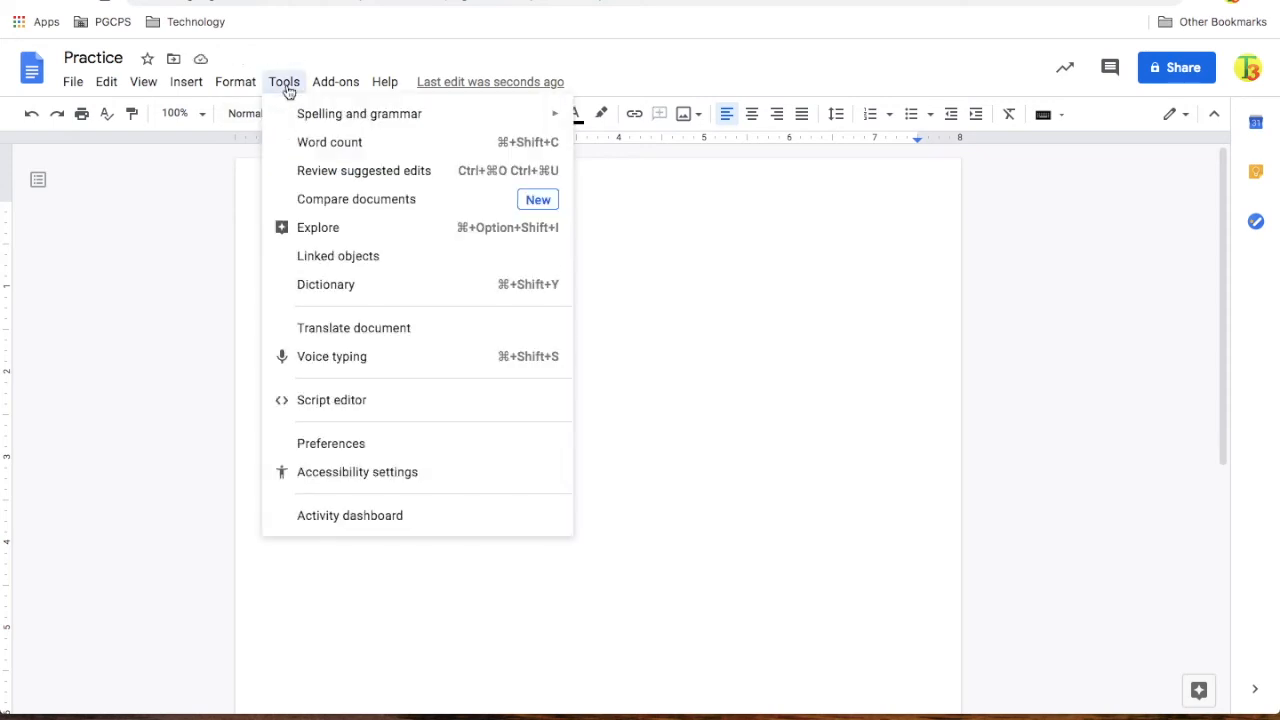
pyautogui.click(320, 362)
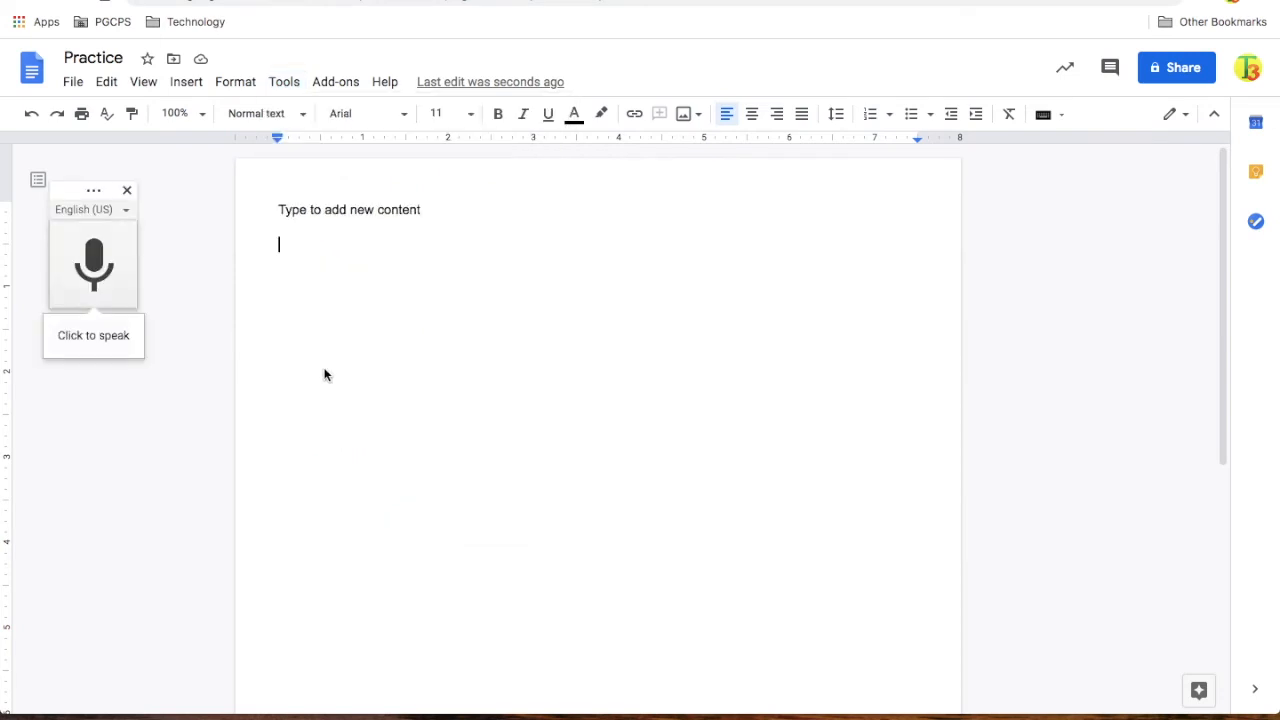
pyautogui.click(91, 266)
pyautogui.click(365, 94)
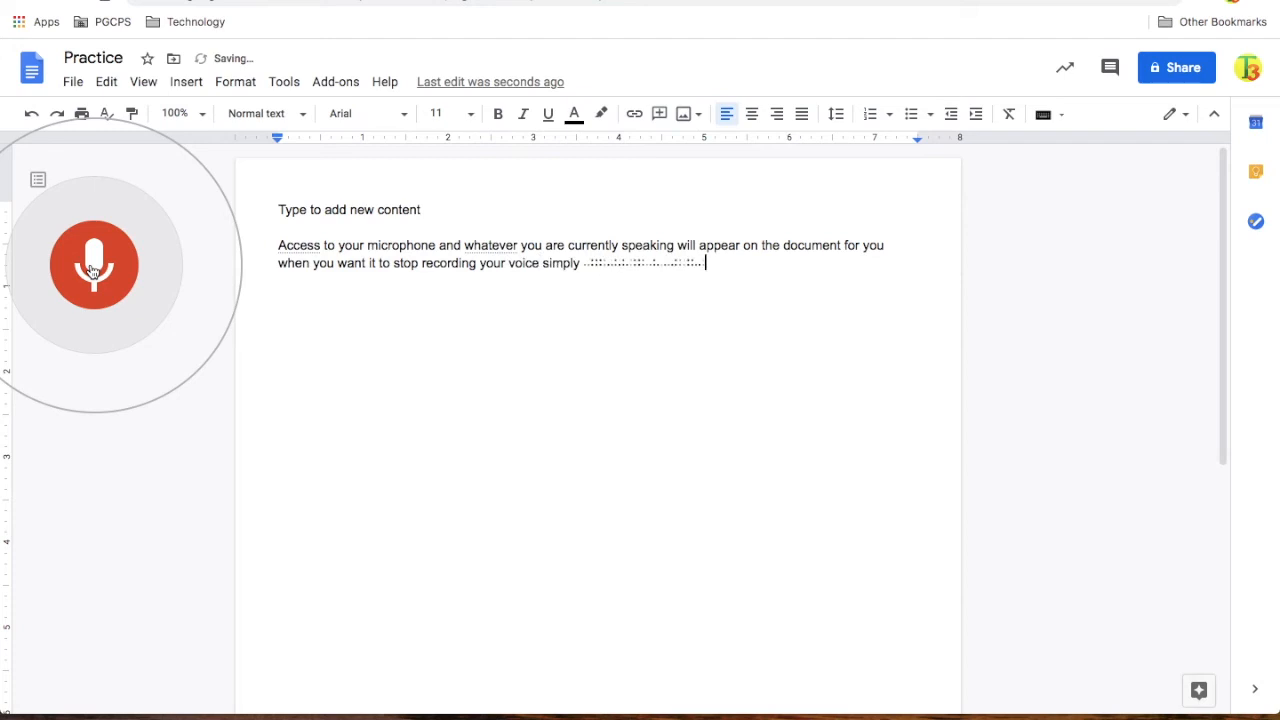
pyautogui.click(92, 268)
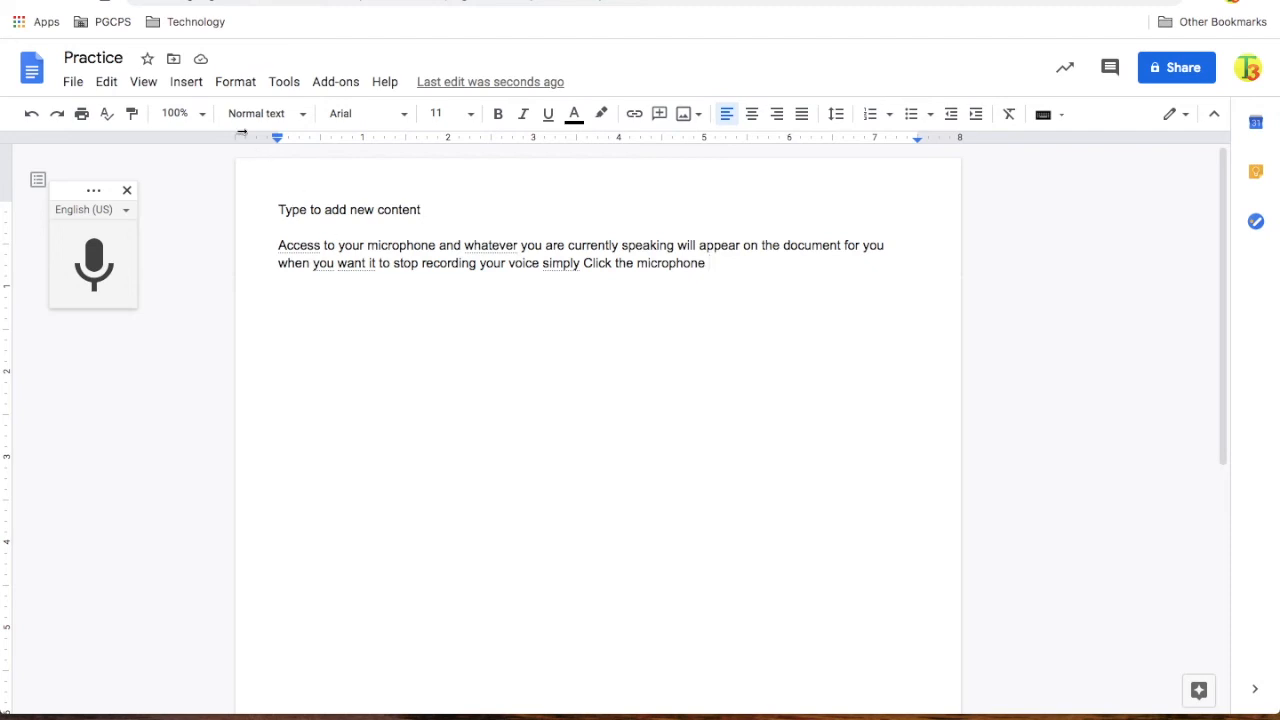
# Step: Search the web for "school" images and insert the classroom photo of children on a rug after the dictated paragraph
pyautogui.click(189, 88)
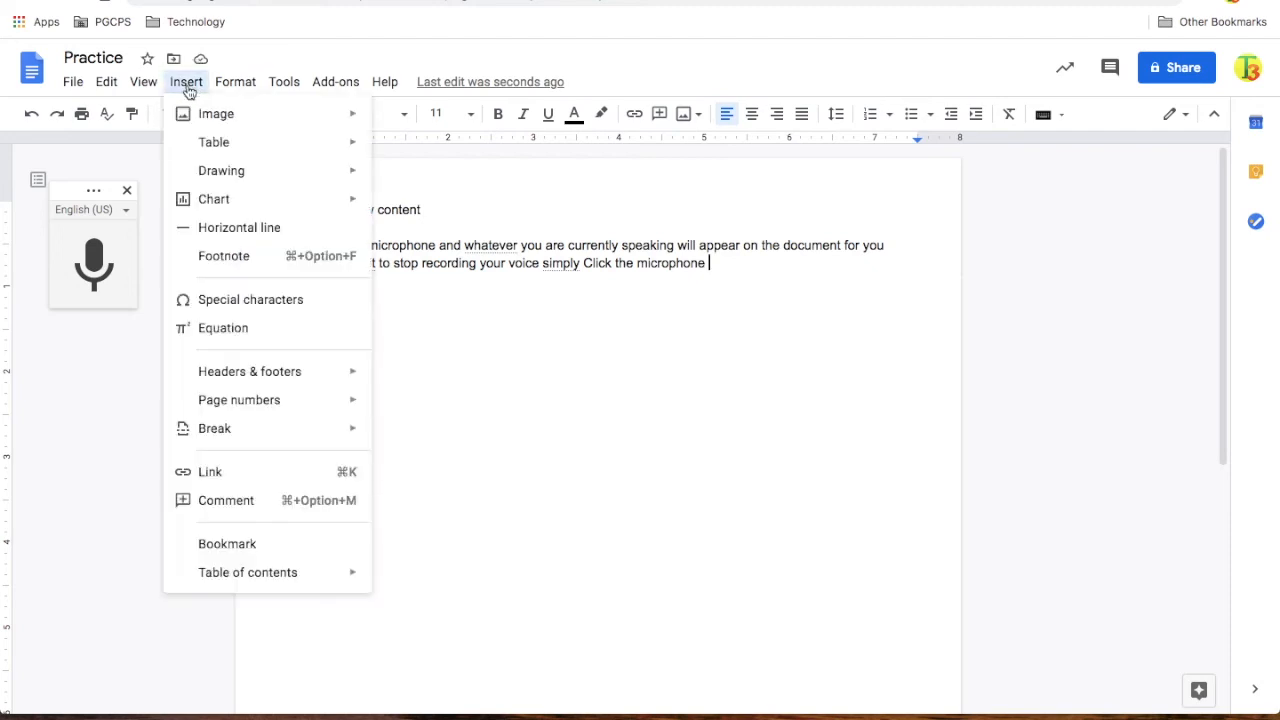
pyautogui.moveTo(198, 211)
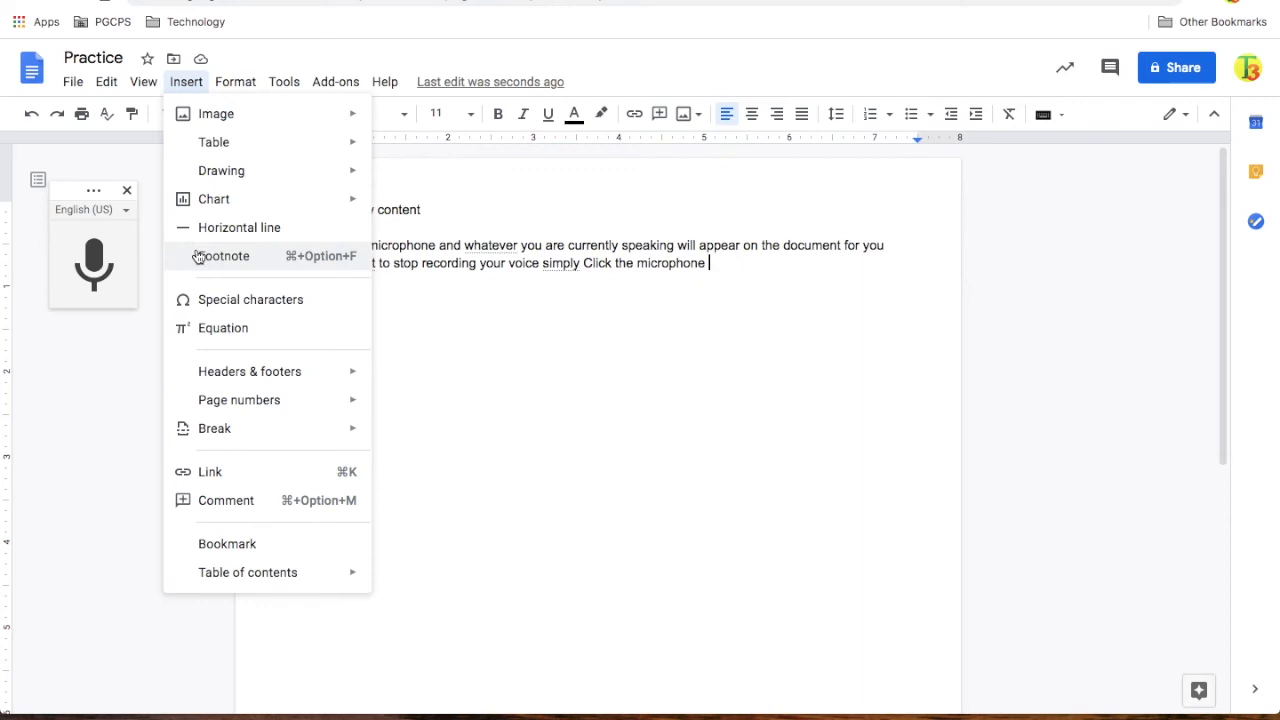
pyautogui.moveTo(195, 112)
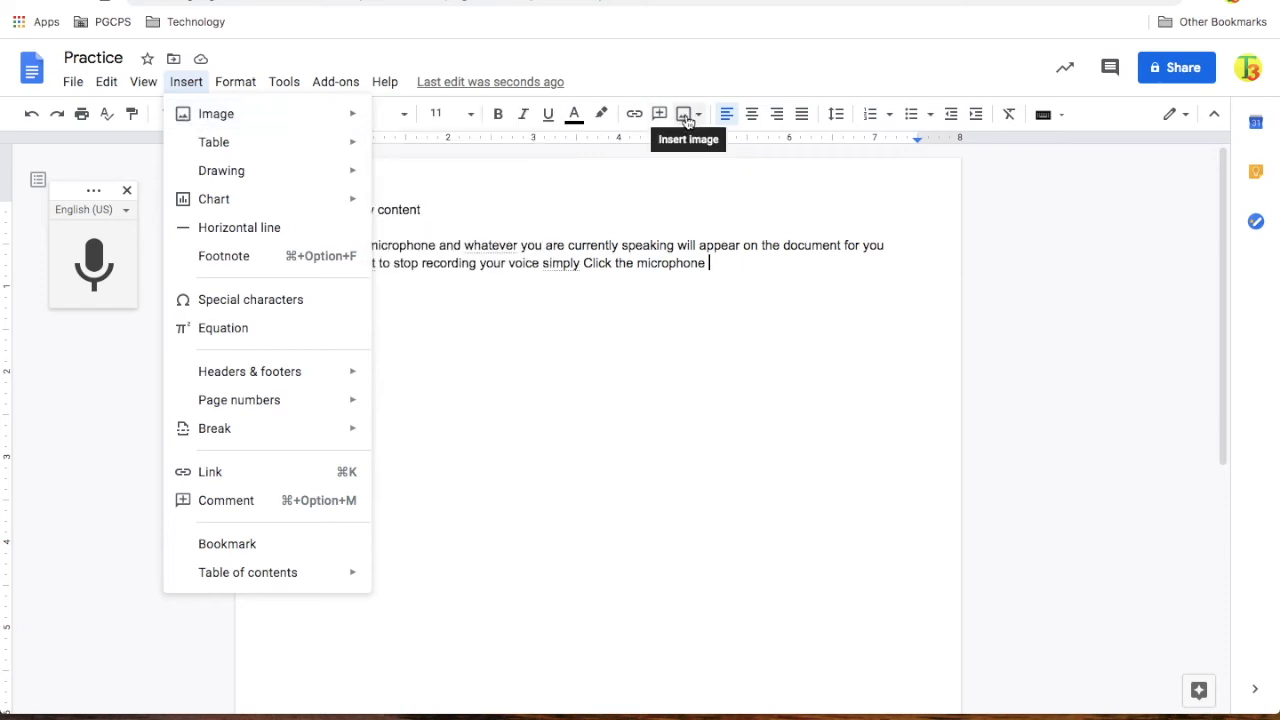
pyautogui.moveTo(349, 127)
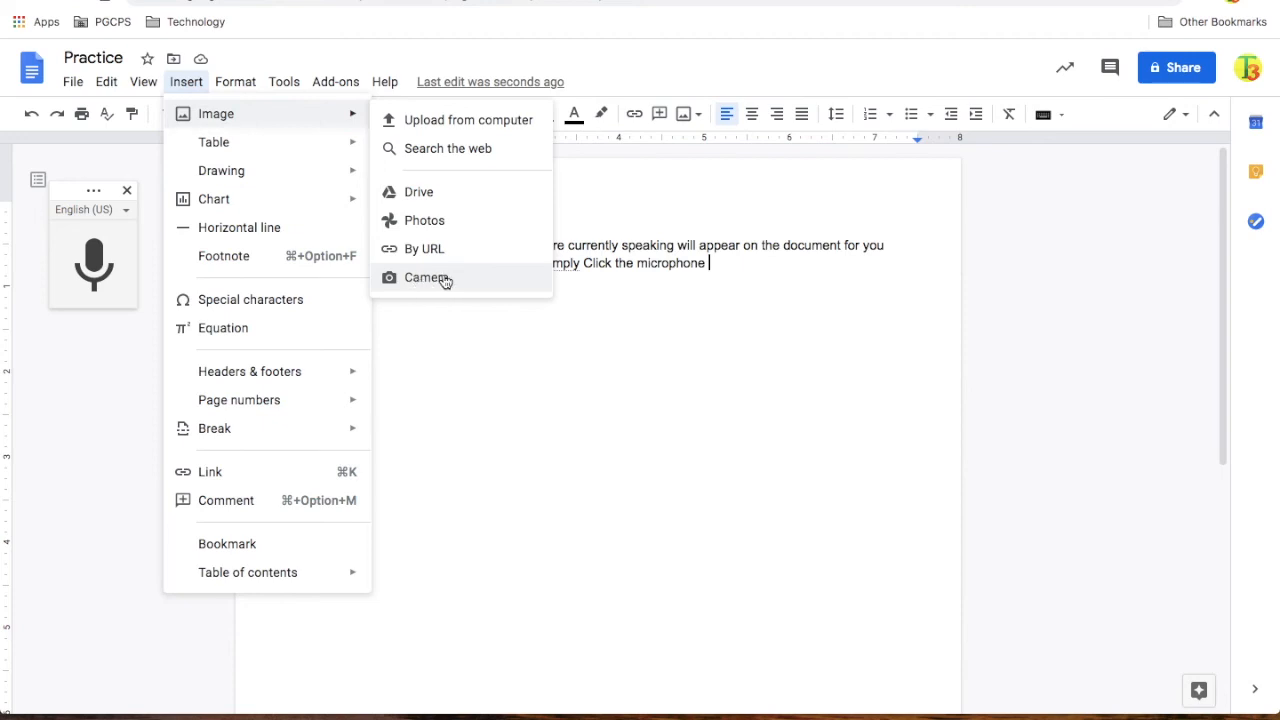
pyautogui.click(447, 158)
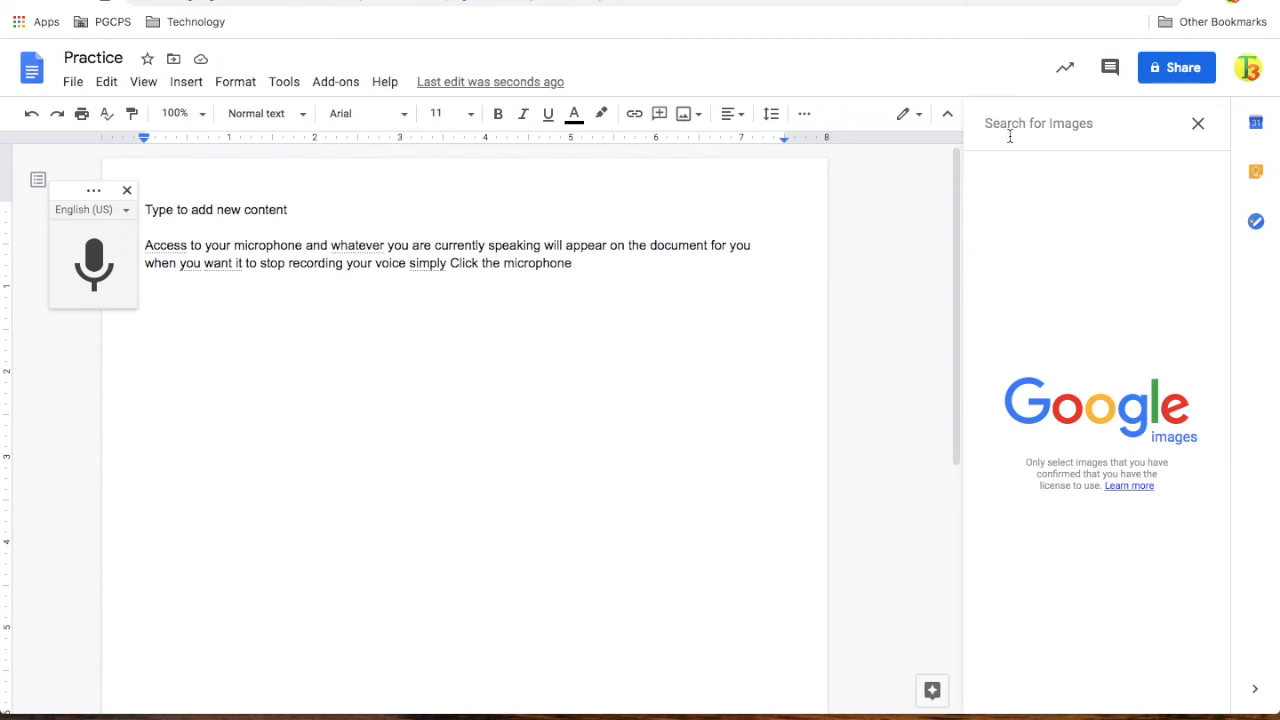
pyautogui.write('school')
pyautogui.press('Return')
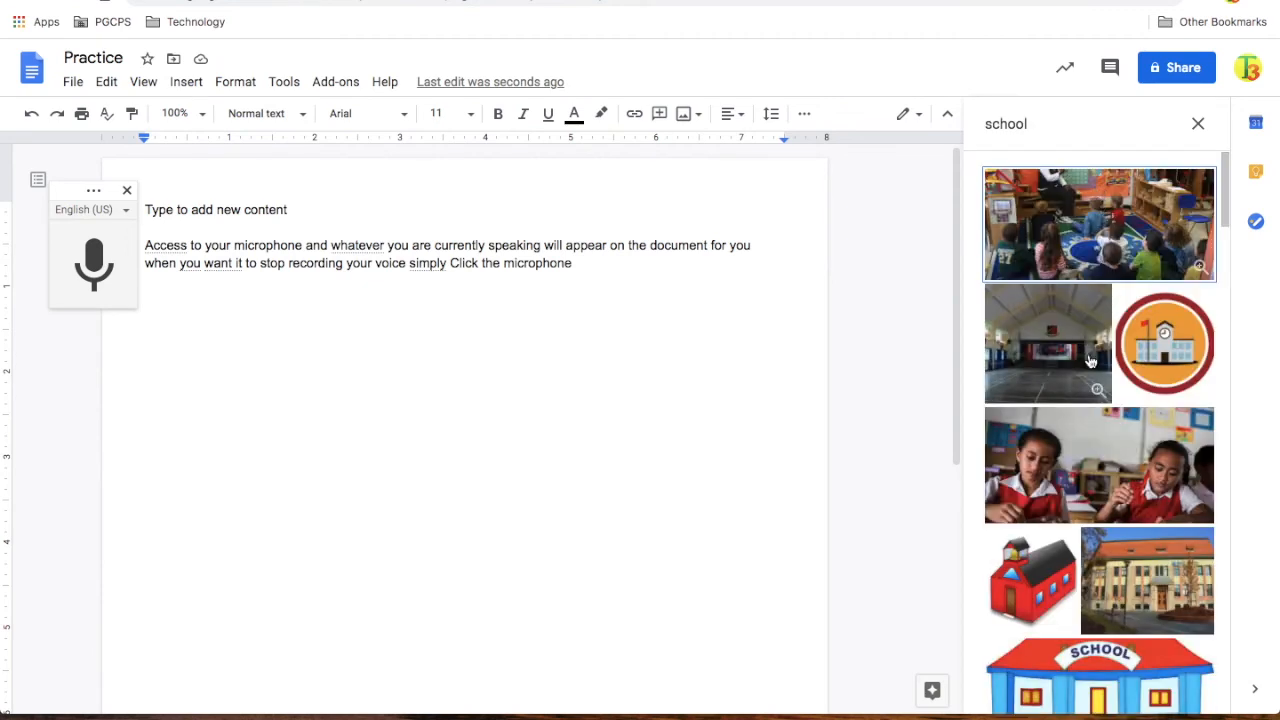
pyautogui.click(1094, 230)
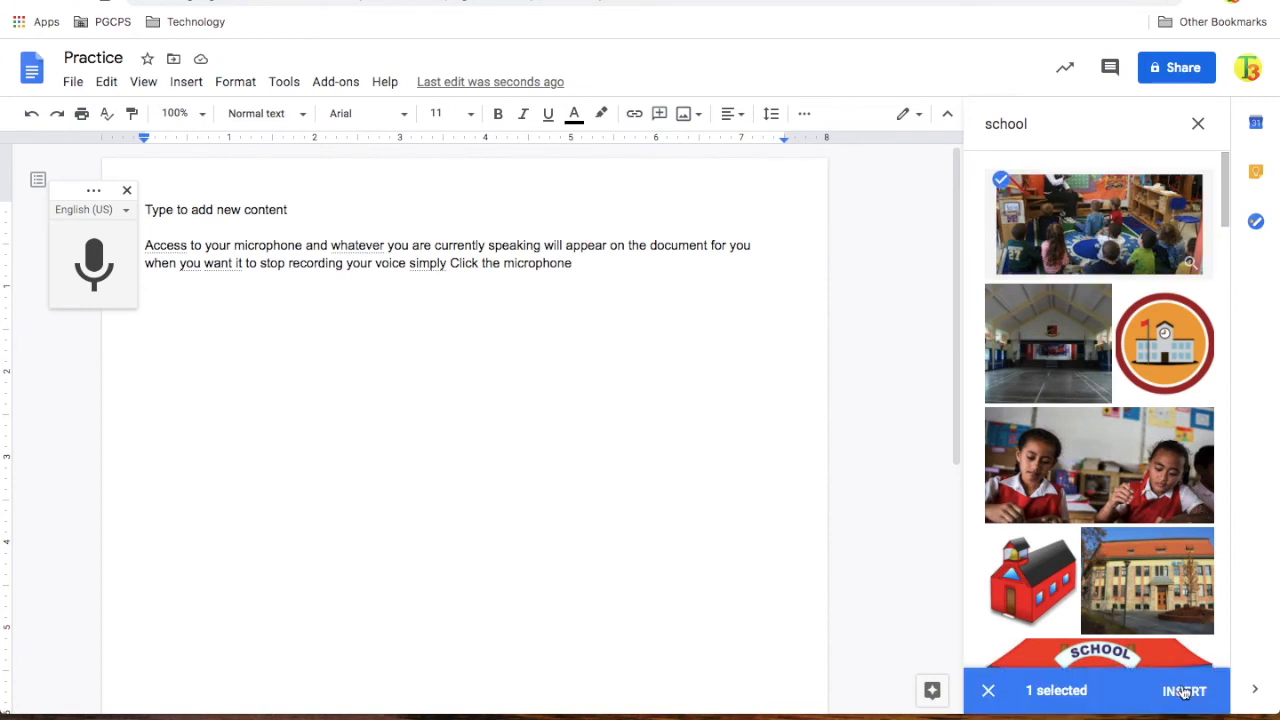
pyautogui.click(1184, 691)
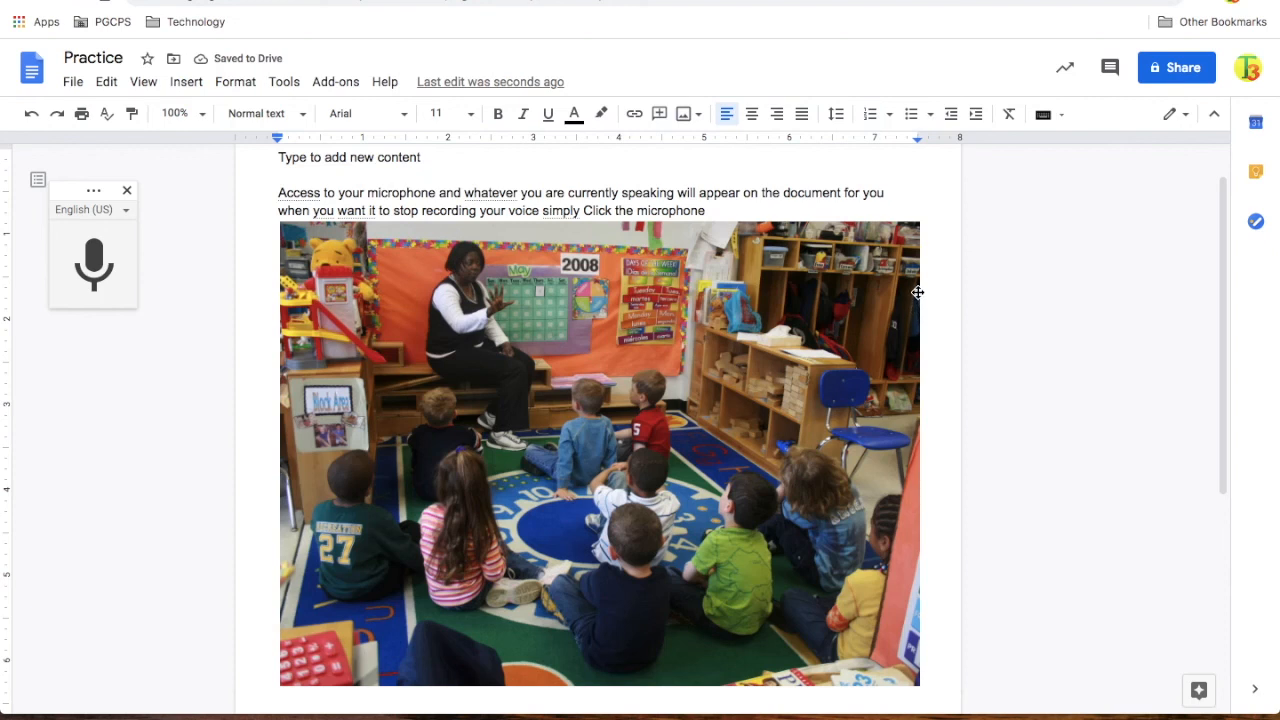
# Step: Open the document's sharing settings and add a suggested contact as a recipient
pyautogui.click(1175, 68)
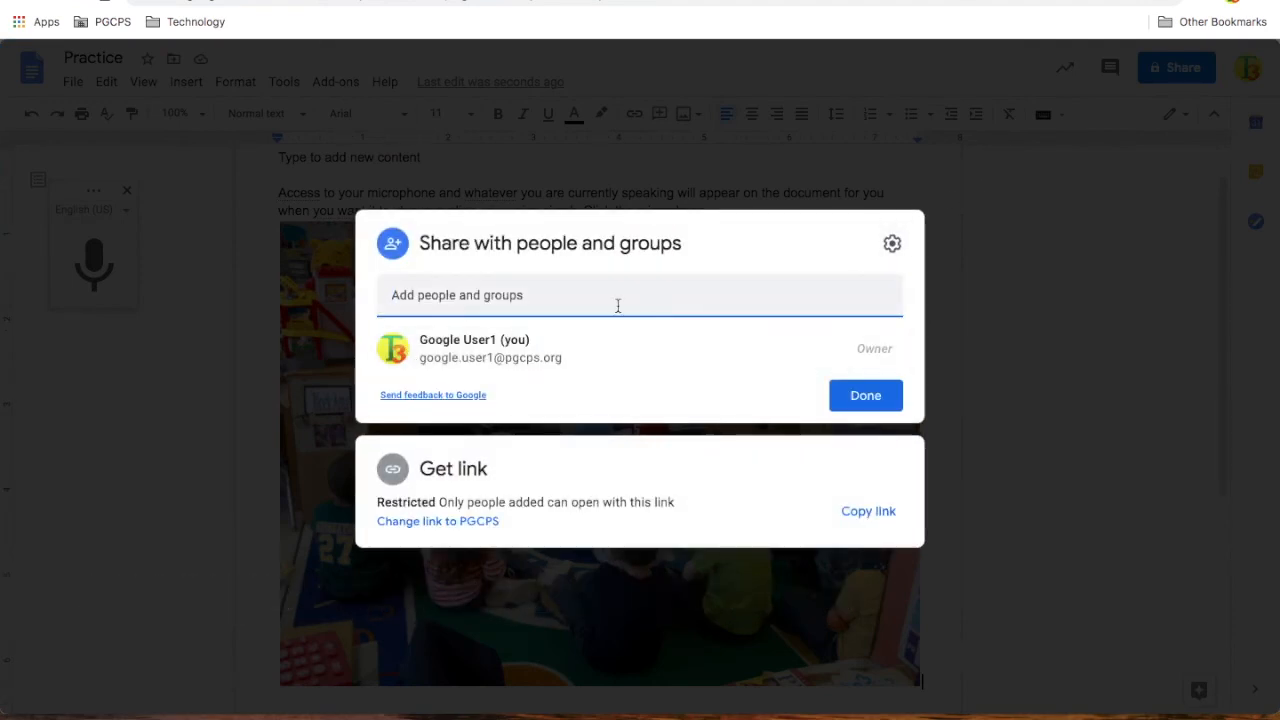
pyautogui.moveTo(571, 354)
pyautogui.click(505, 298)
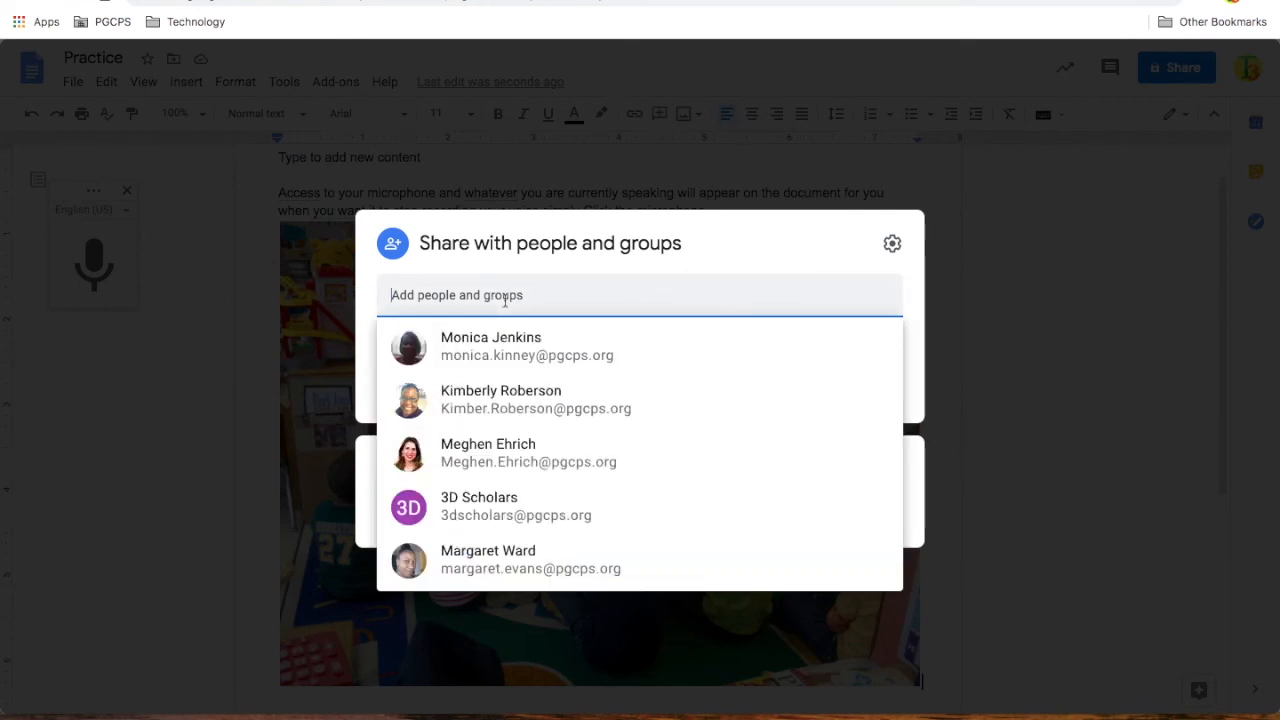
pyautogui.click(513, 387)
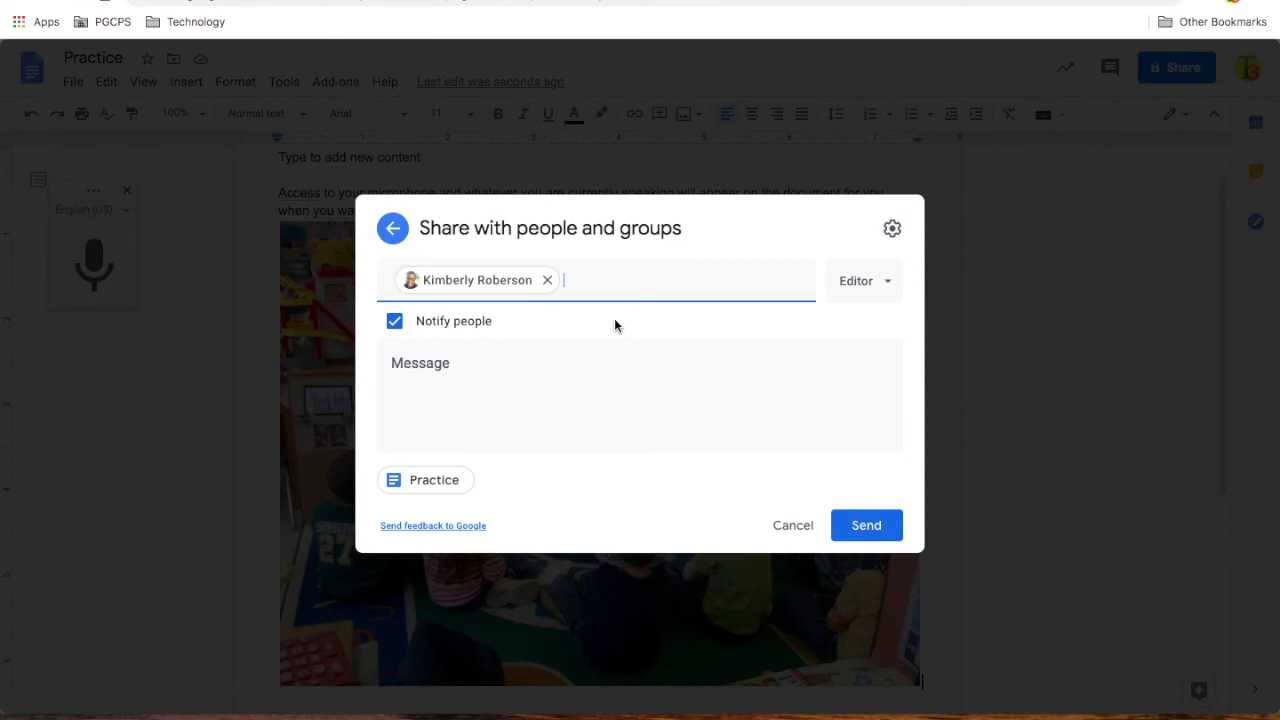
# Step: Set the recipient's access level to Commenter, after trying Viewer
pyautogui.click(886, 283)
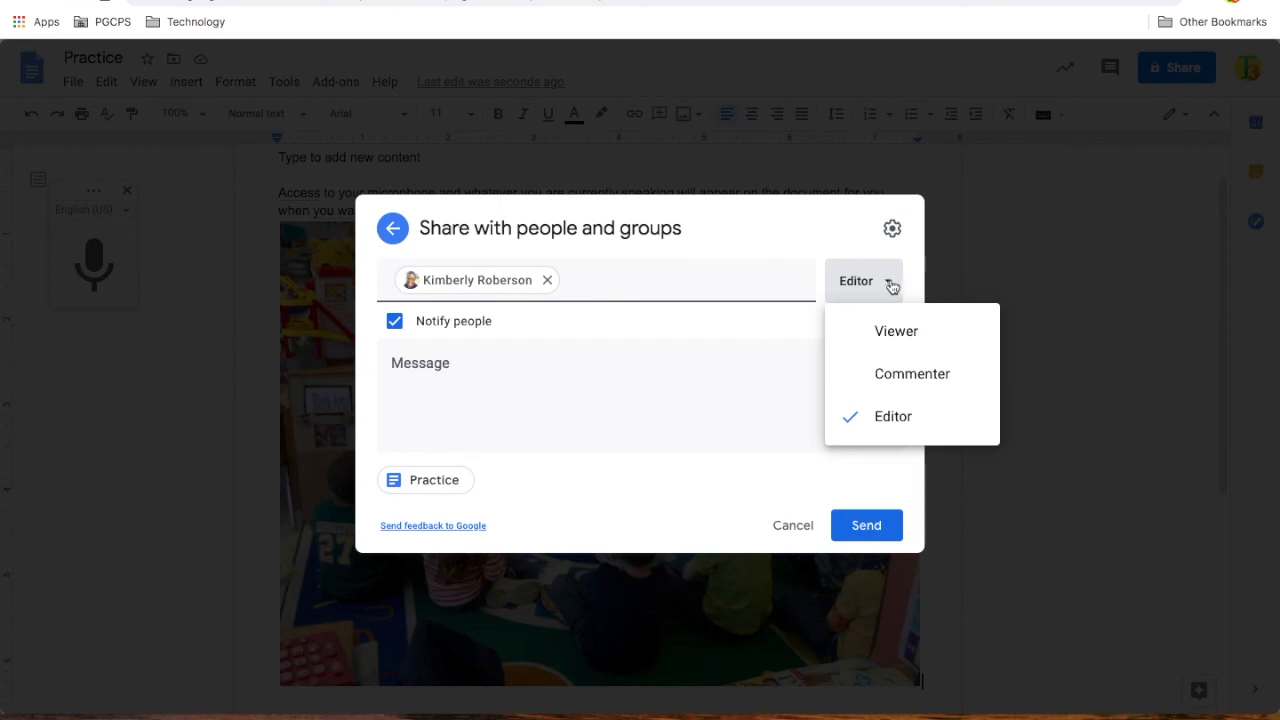
pyautogui.click(896, 334)
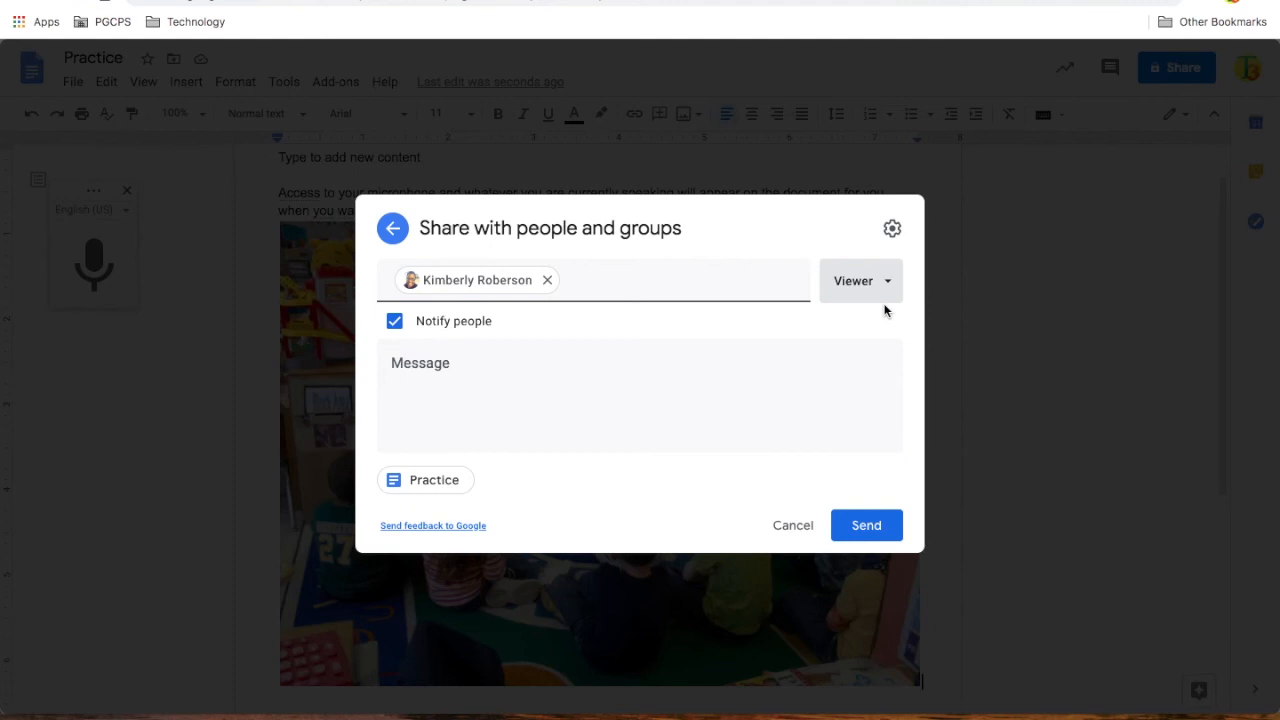
pyautogui.click(891, 284)
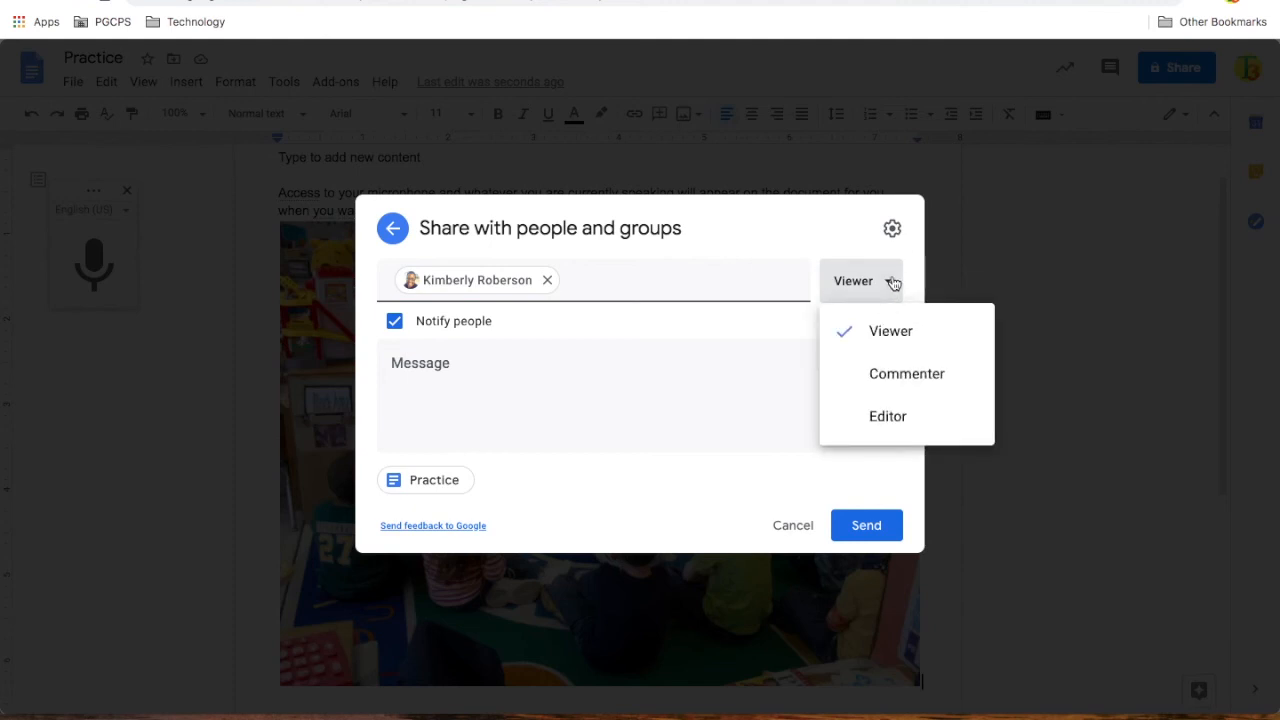
pyautogui.click(899, 380)
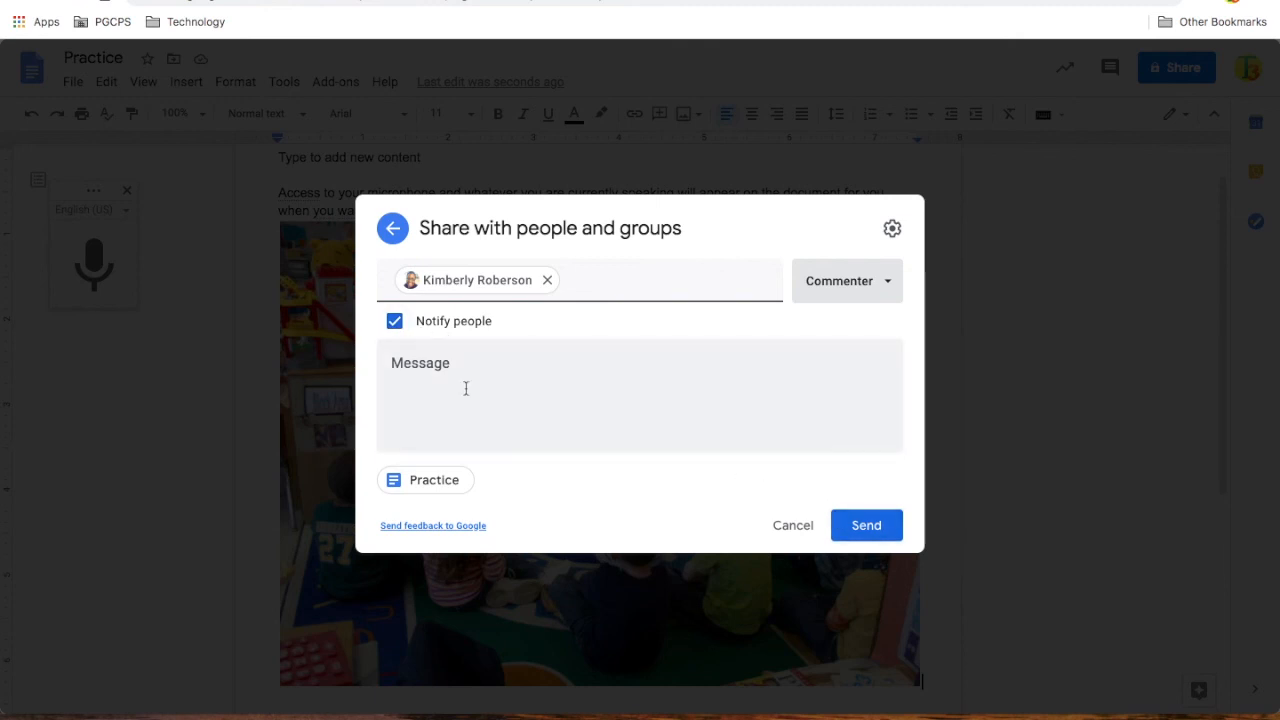
# Step: Add the message "By adding a personal message here" and send the sharing invitation
pyautogui.click(395, 378)
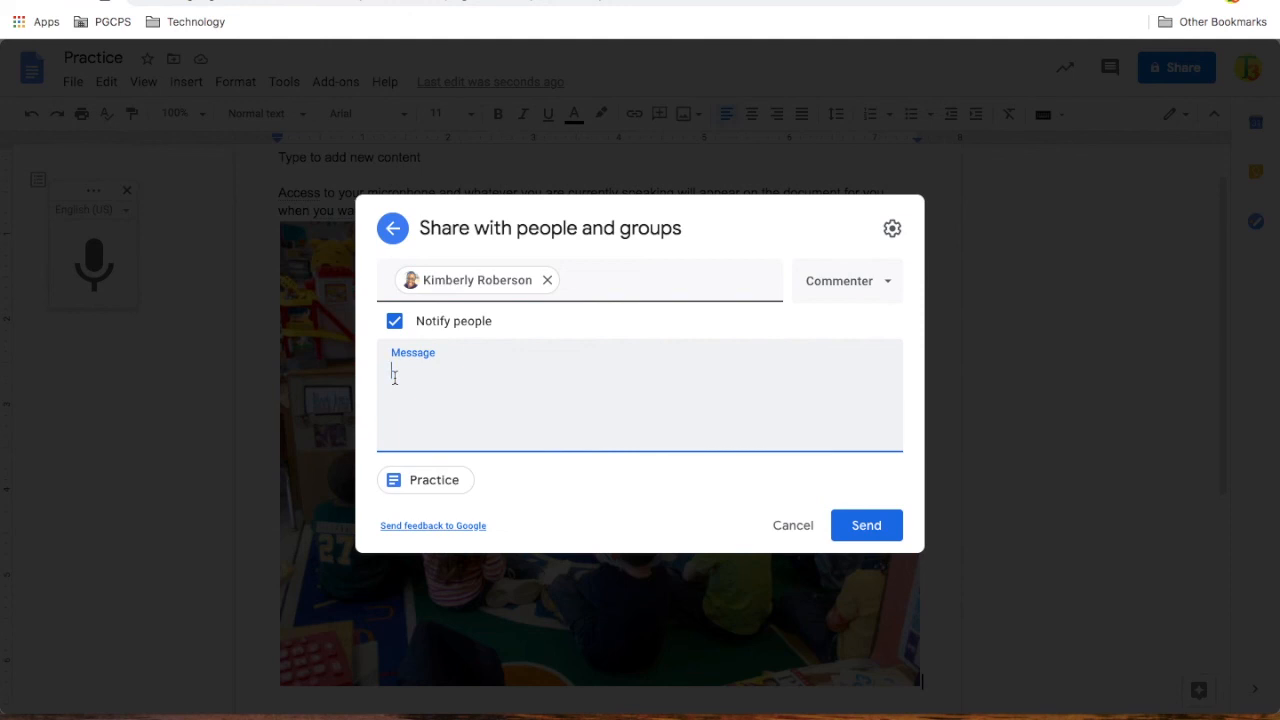
pyautogui.write('By adding a personal message here')
pyautogui.click(866, 525)
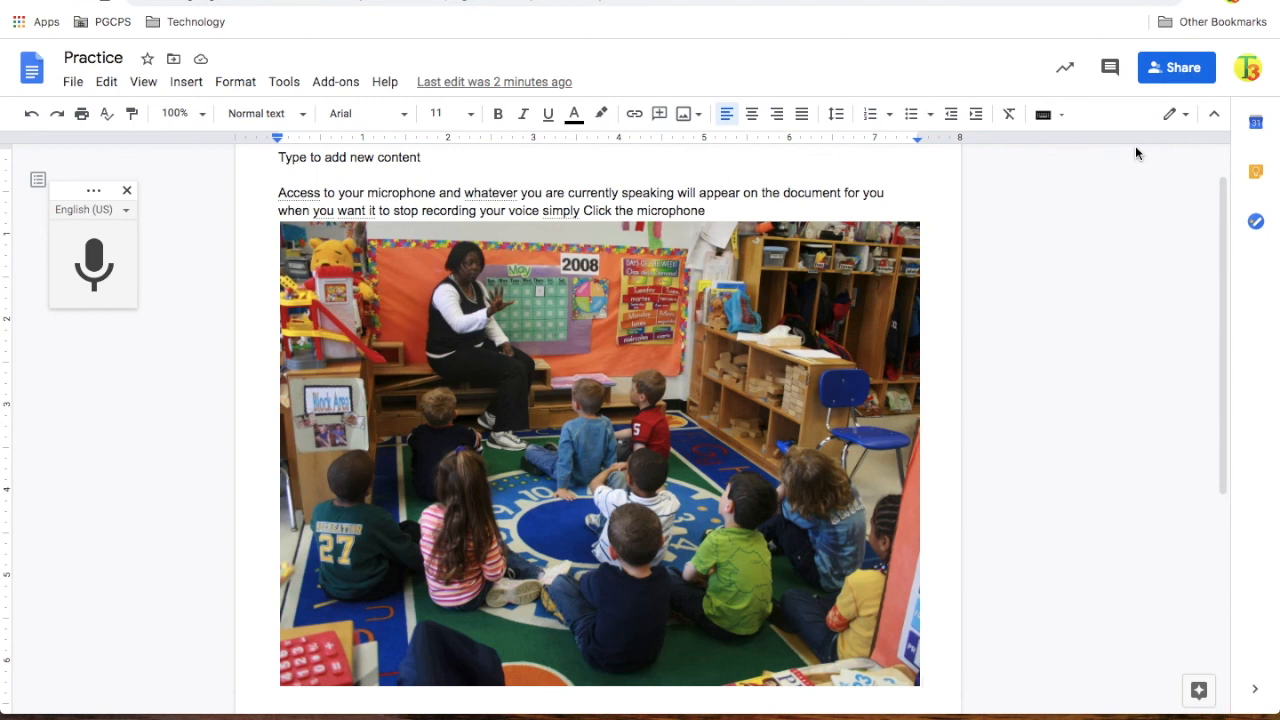
# Step: Change the document's link access from Restricted to the PGCPS group in the sharing settings
pyautogui.click(1172, 70)
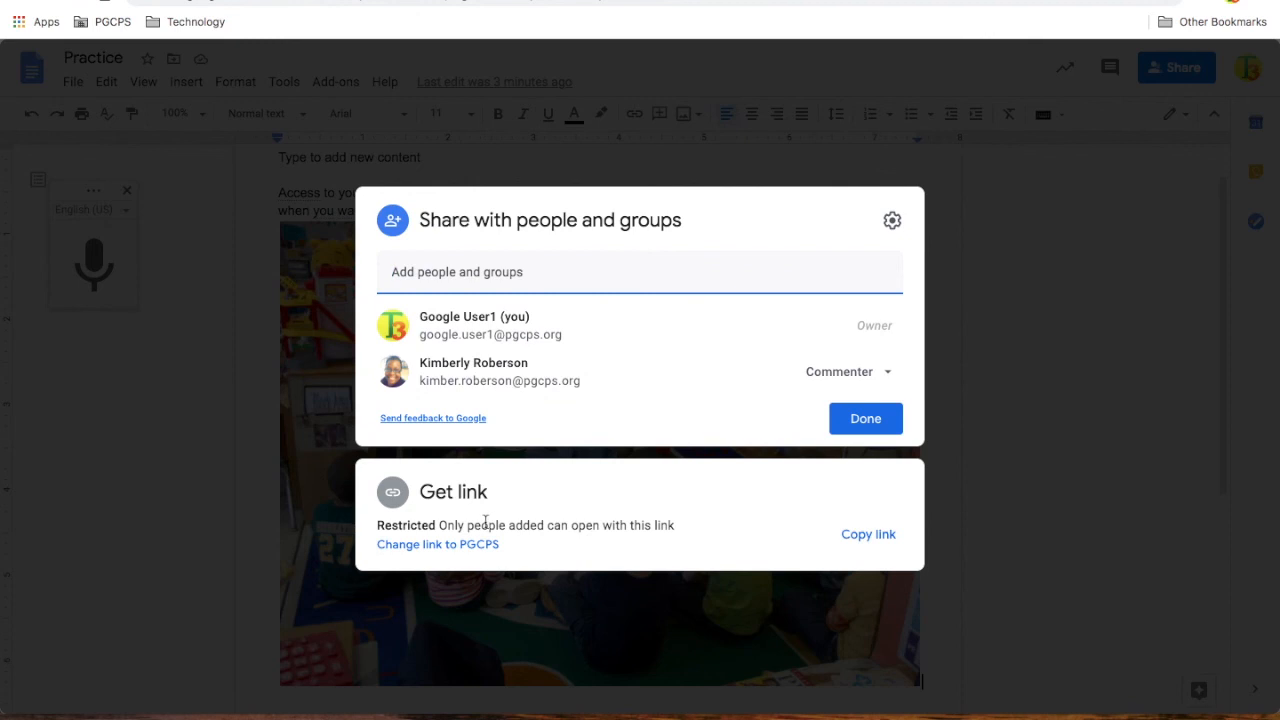
pyautogui.click(442, 545)
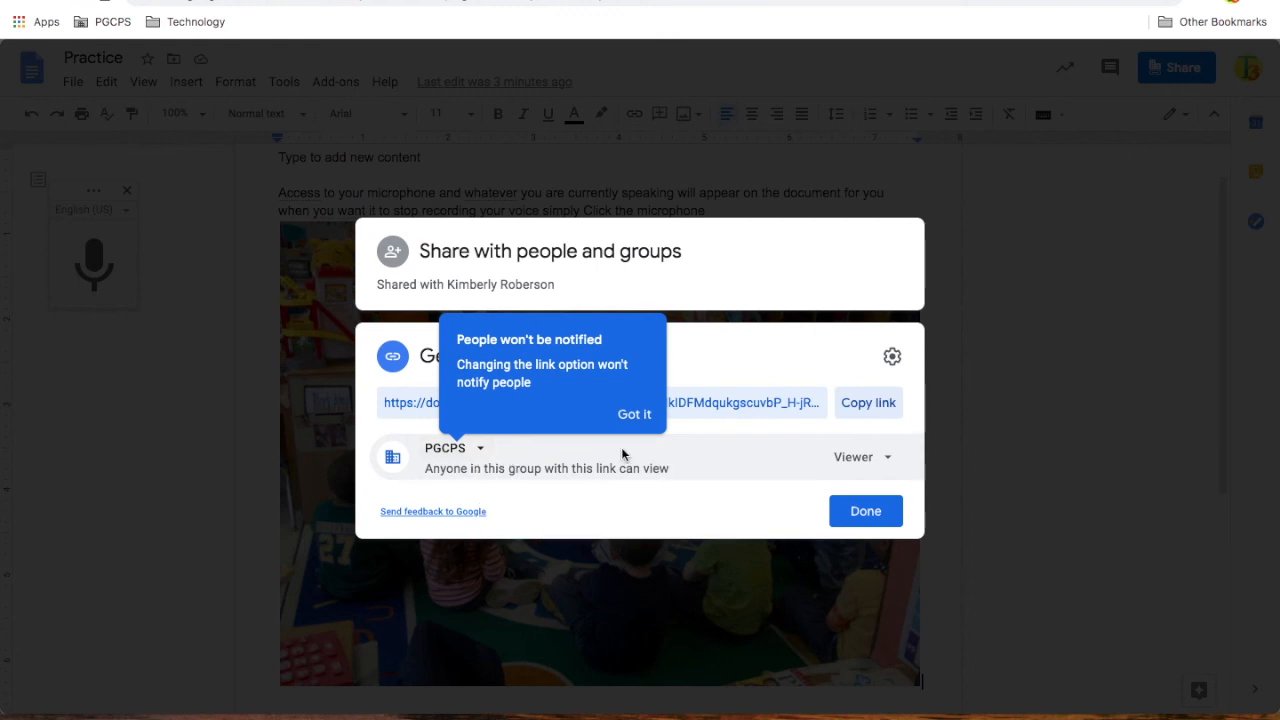
# Step: Try the "Anyone with the link" access setting, review its role options, and return the link access to the PGCPS group
pyautogui.click(893, 456)
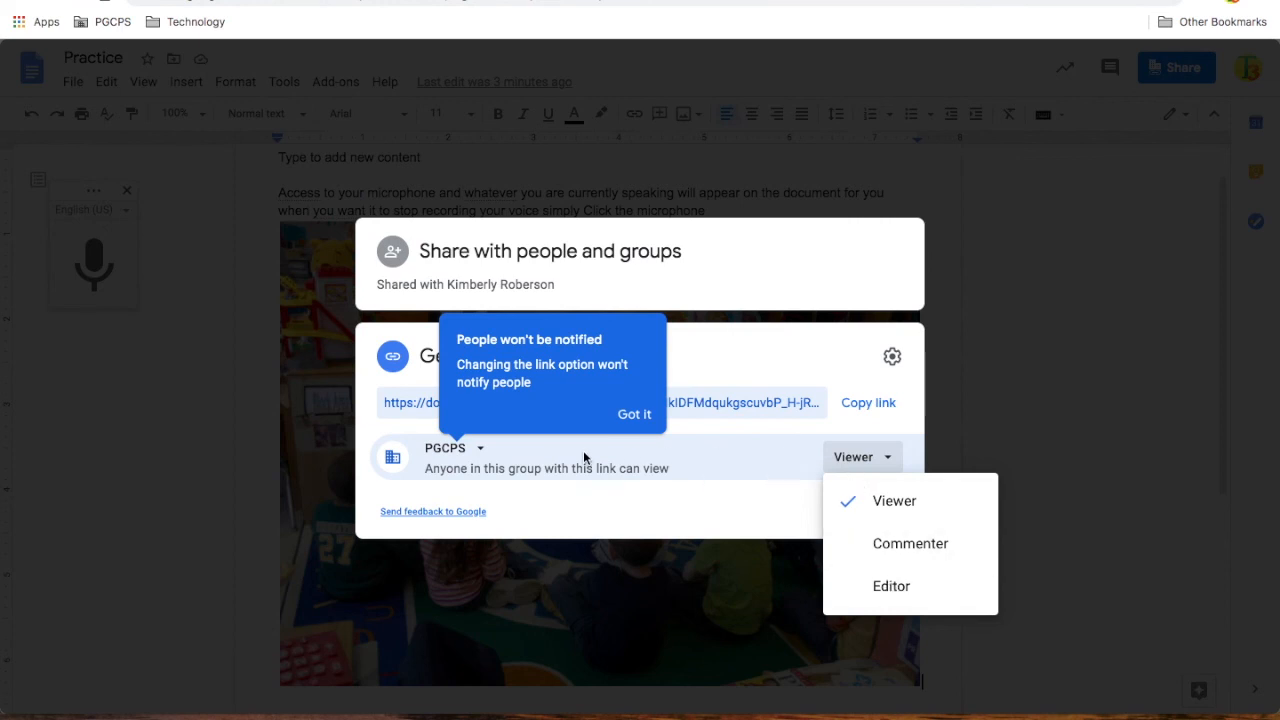
pyautogui.click(480, 452)
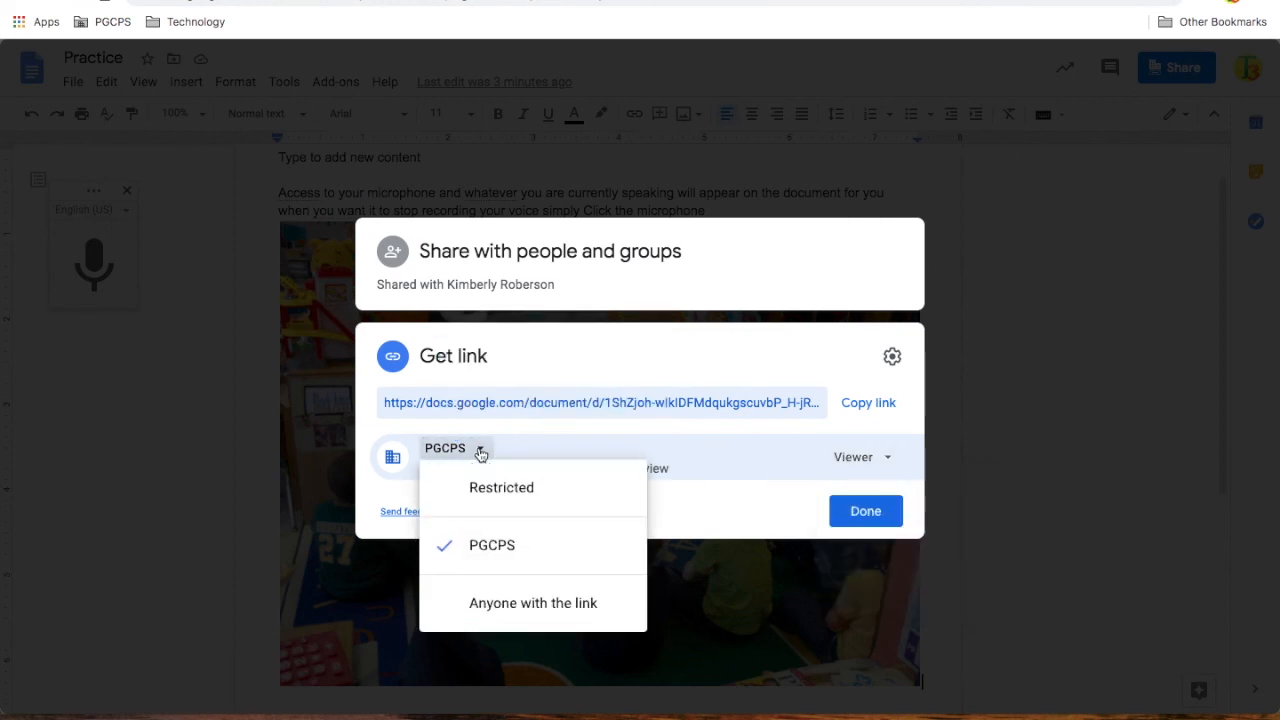
pyautogui.click(492, 600)
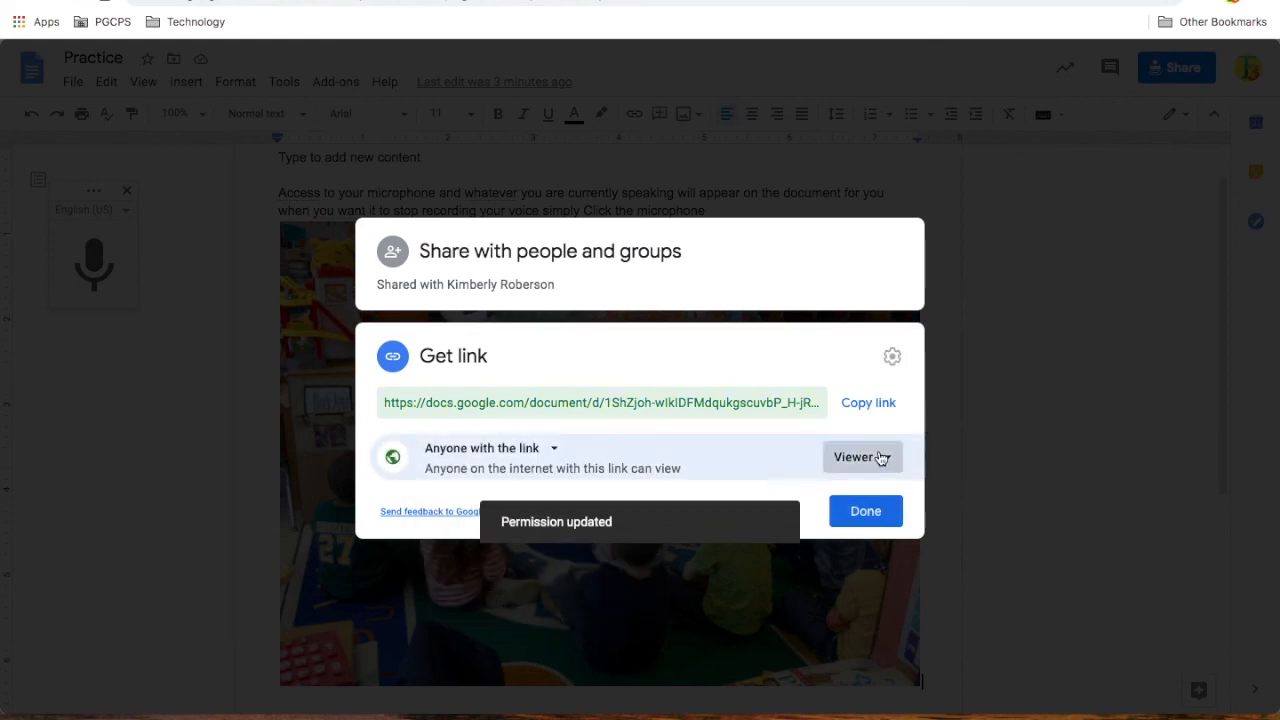
pyautogui.click(881, 457)
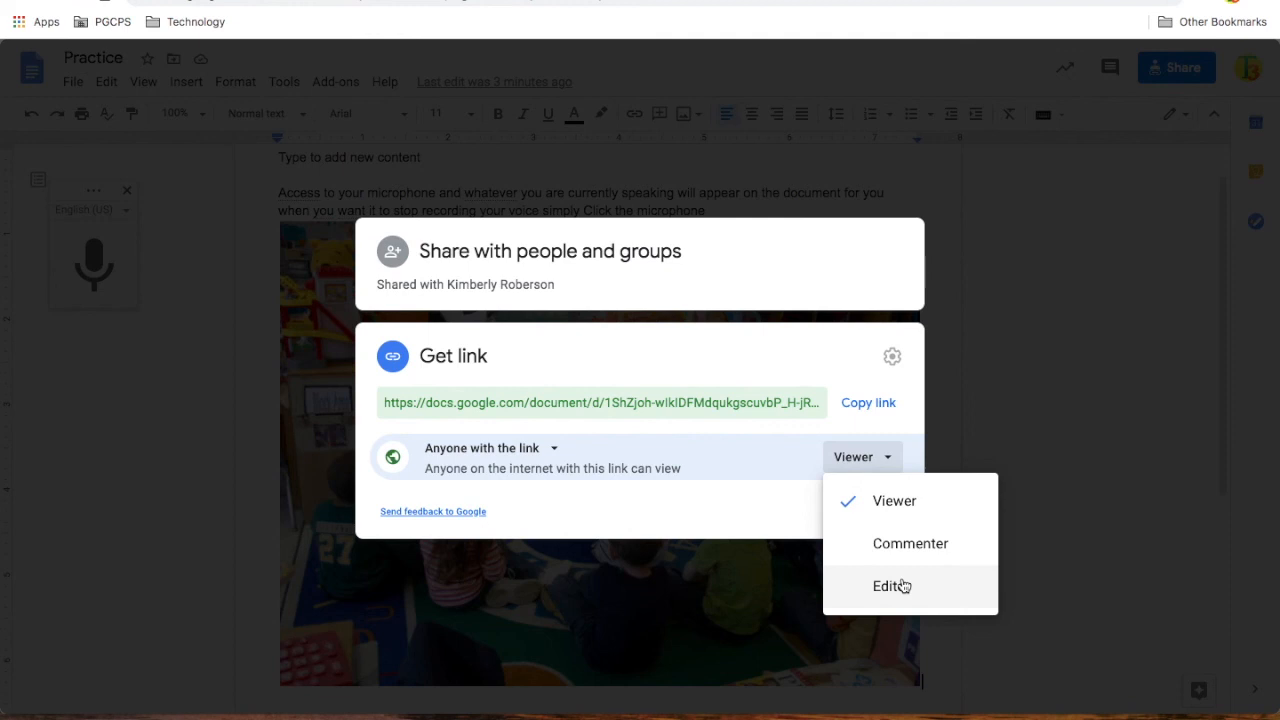
pyautogui.click(891, 460)
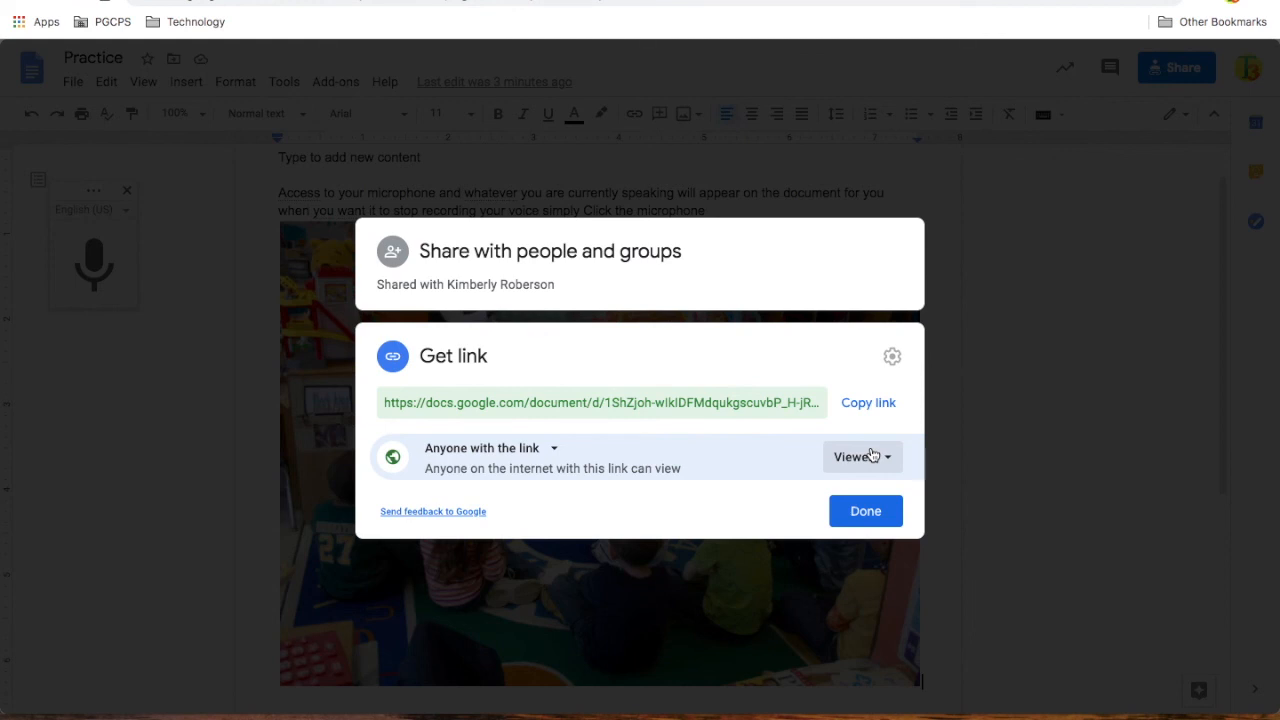
pyautogui.click(555, 448)
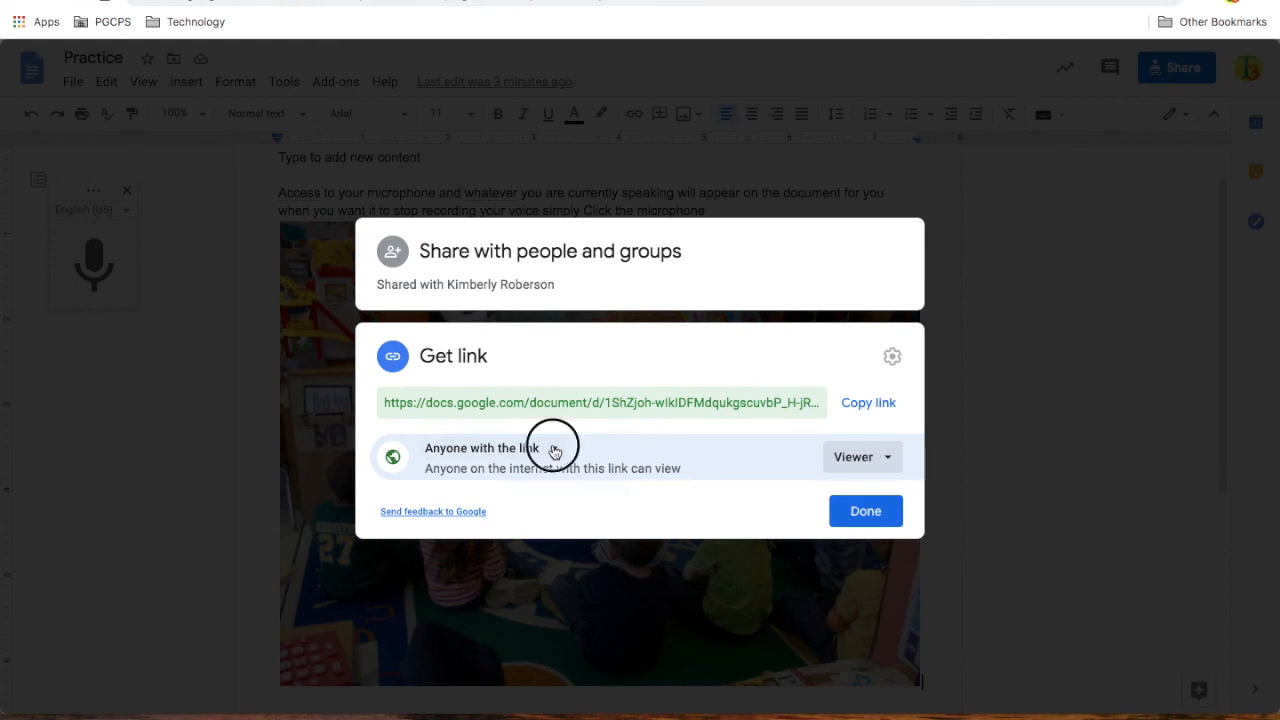
pyautogui.click(520, 544)
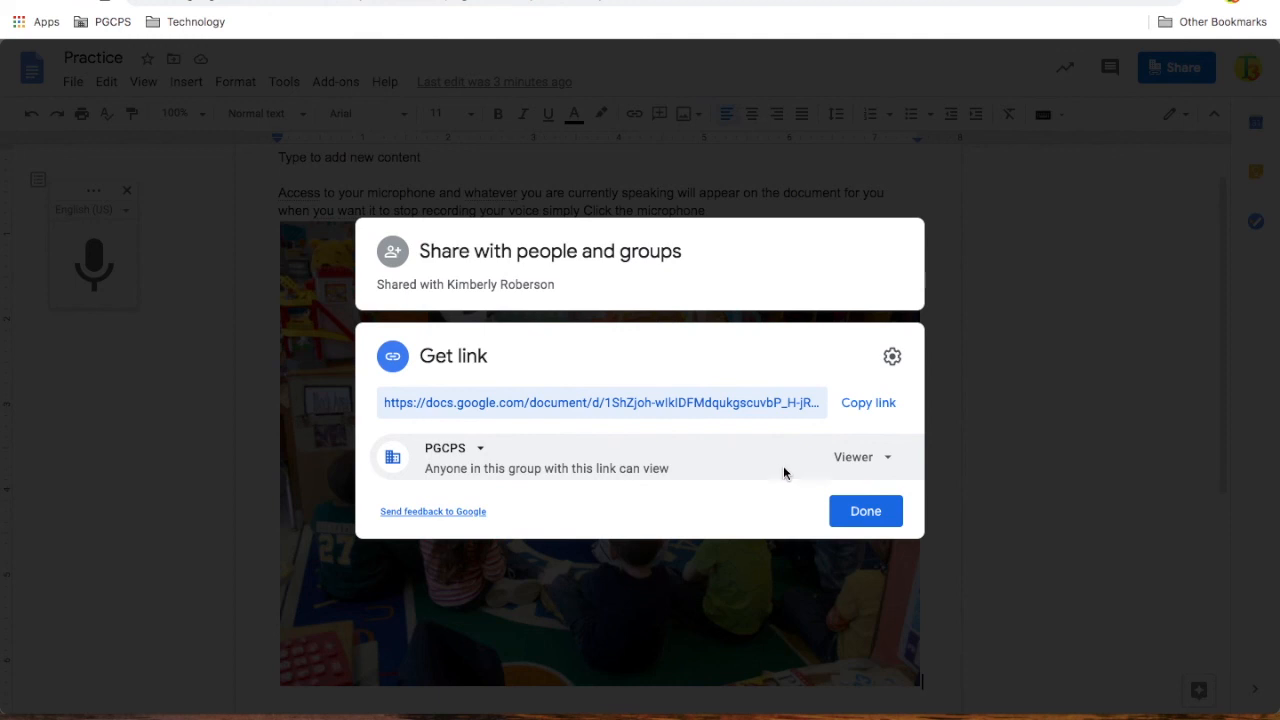
# Step: Copy the document's sharing link and close the sharing settings
pyautogui.click(880, 406)
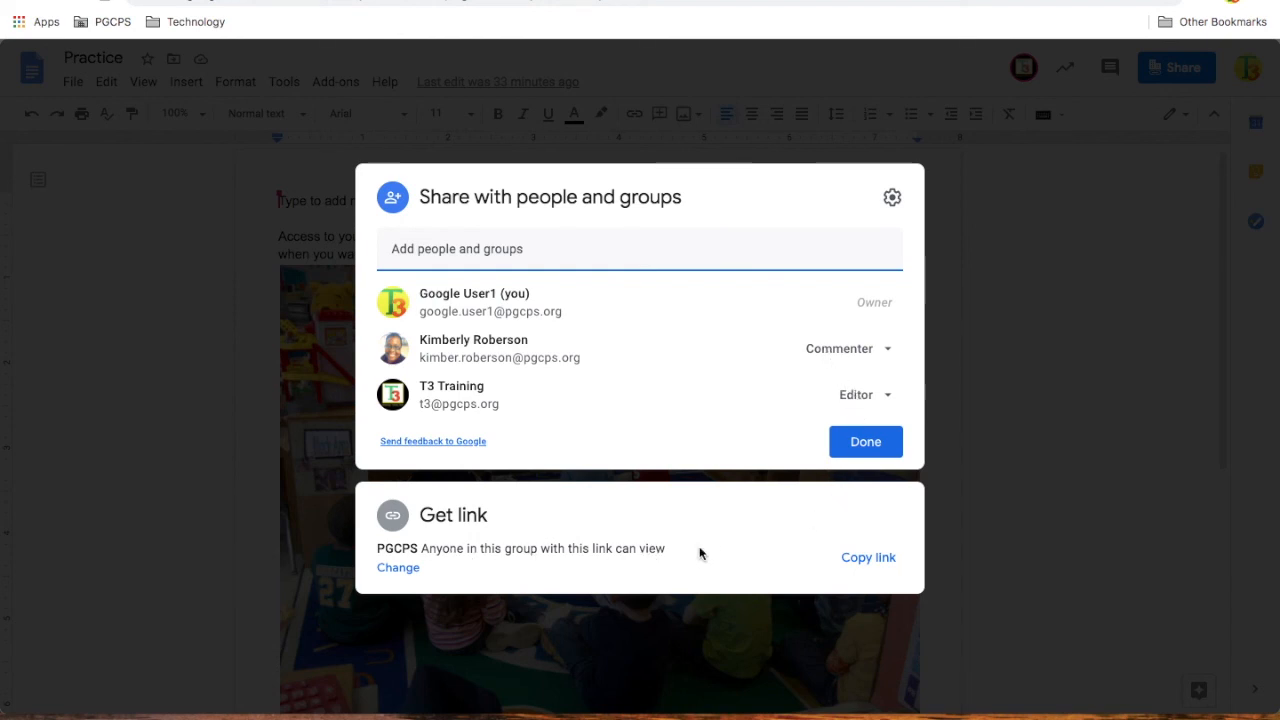
pyautogui.click(860, 441)
pyautogui.click(860, 441)
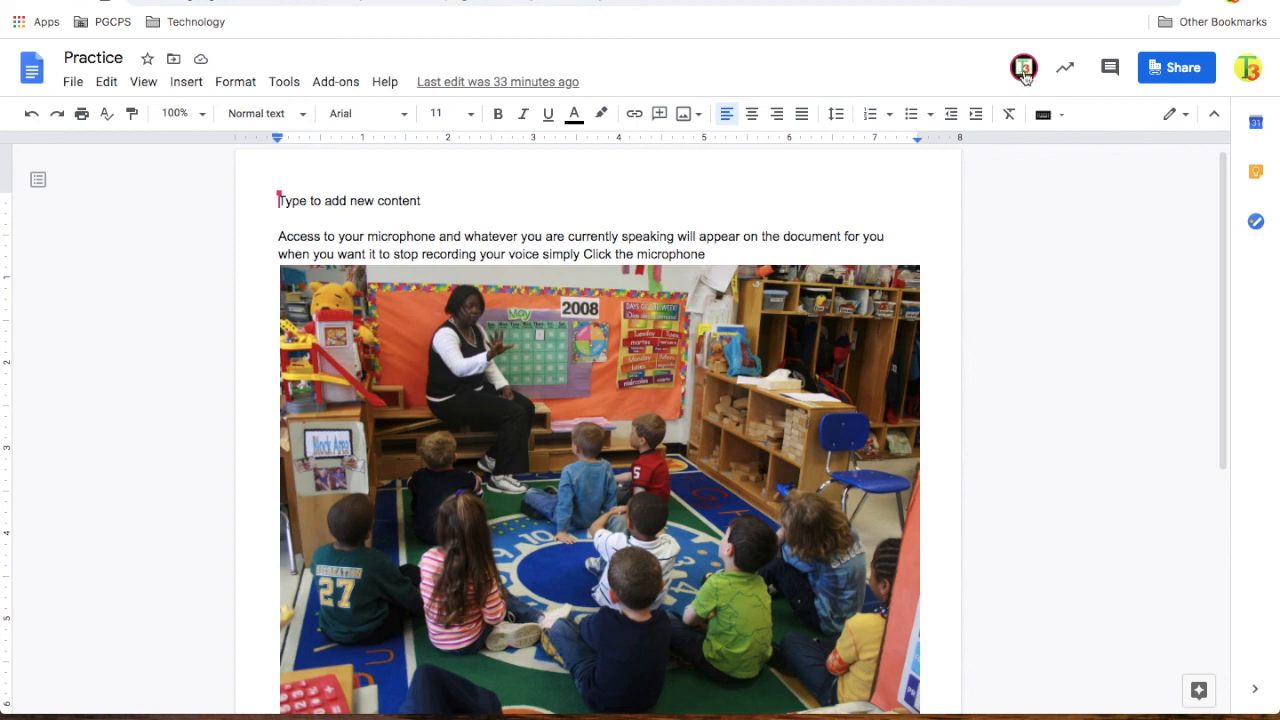
# Step: Examine who is in the document, the collaborator's added text, and the comment attached to the classroom image
pyautogui.moveTo(1024, 68)
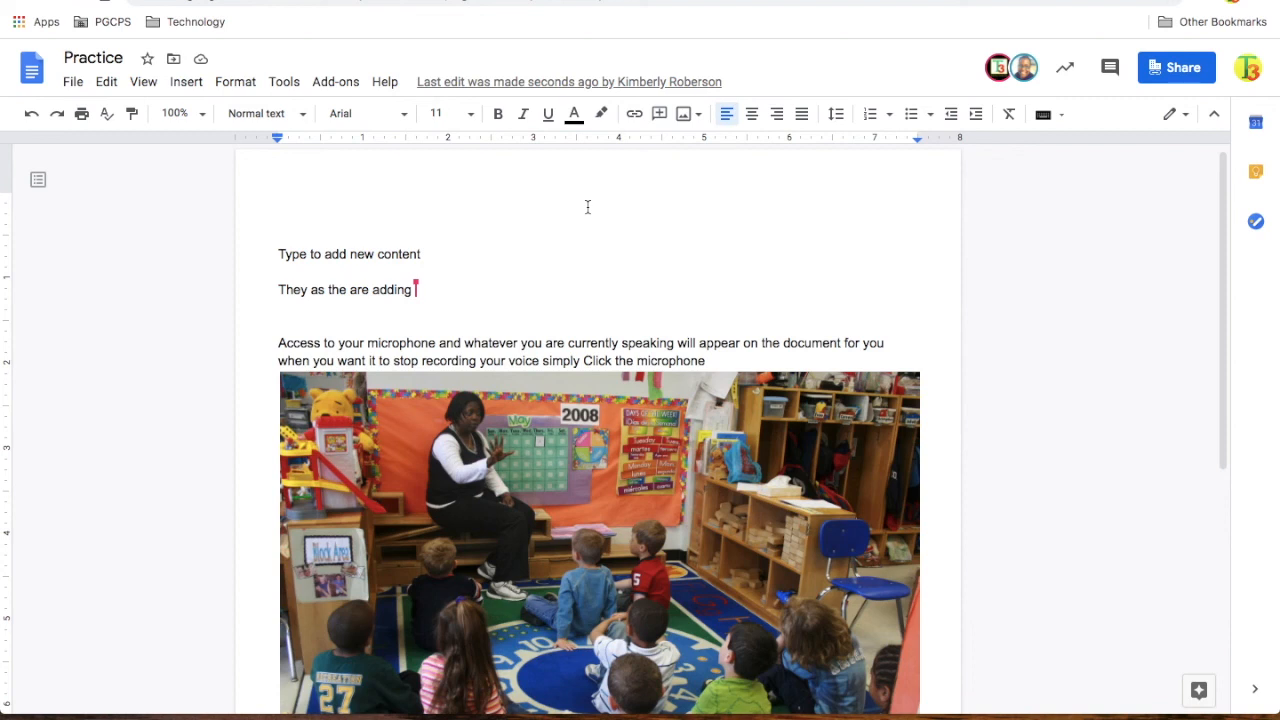
pyautogui.scroll(-7, 600, 220)
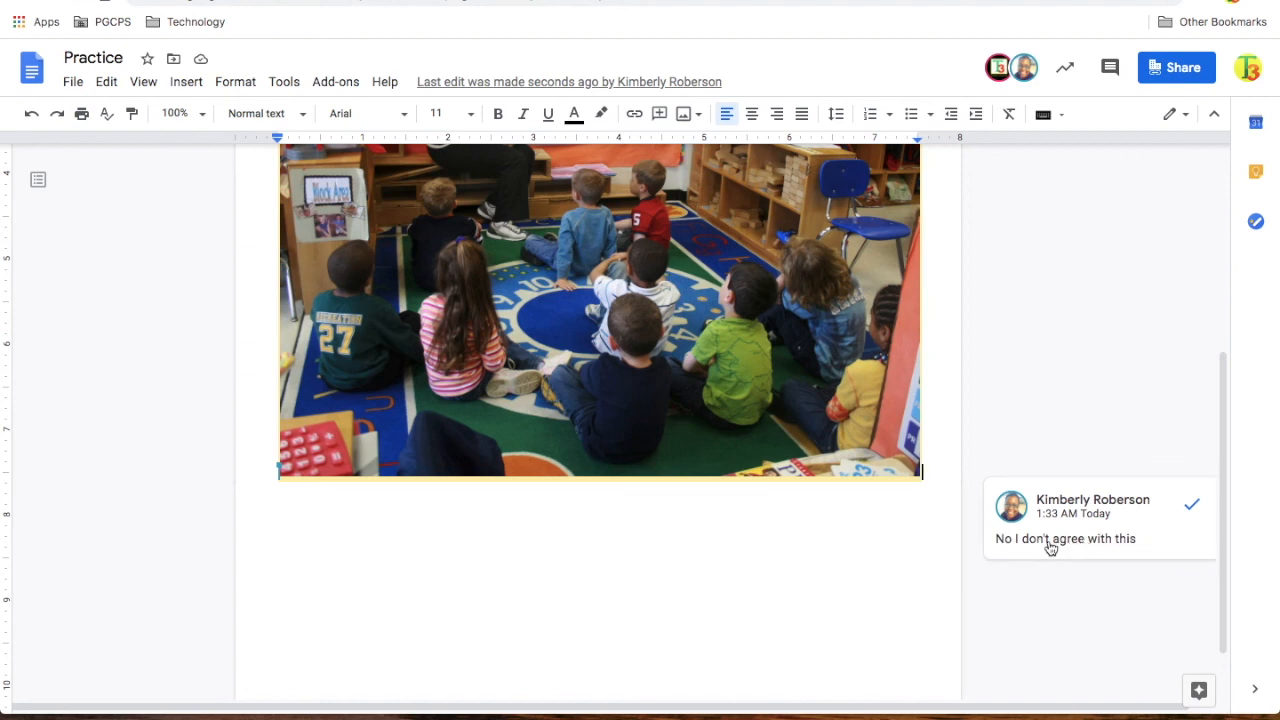
pyautogui.scroll(2, 1050, 547)
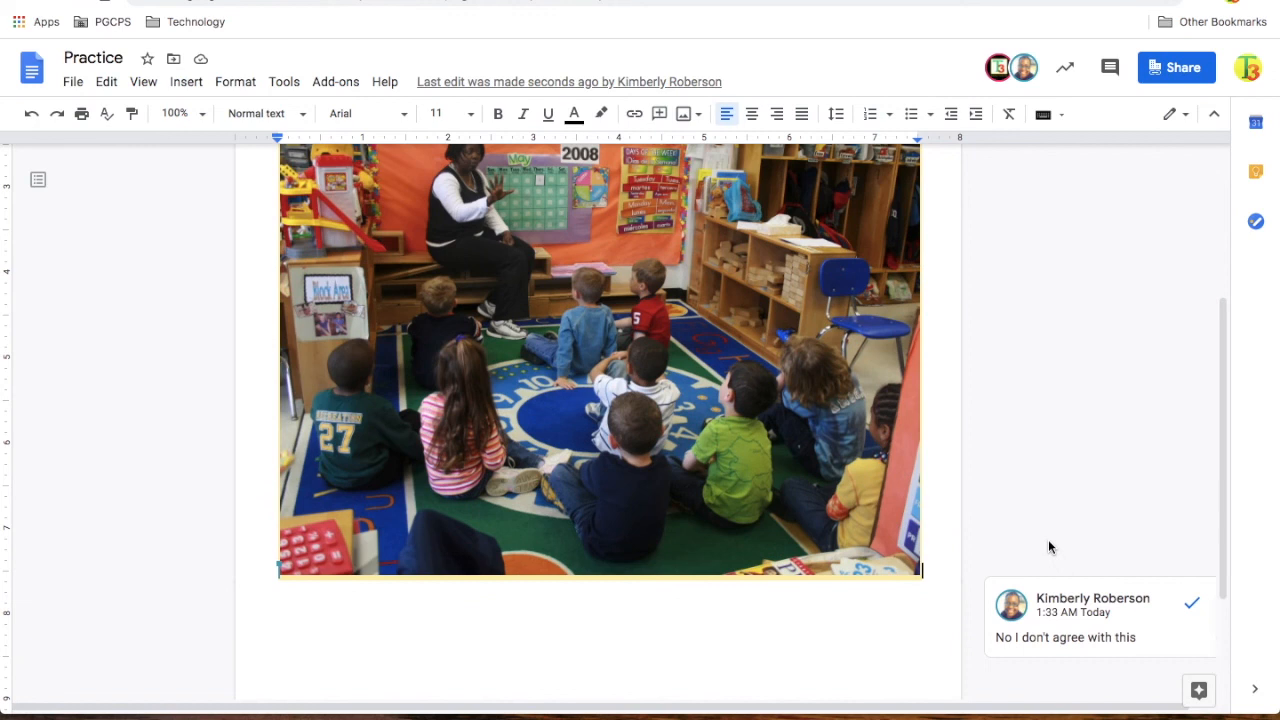
pyautogui.scroll(2, 1049, 547)
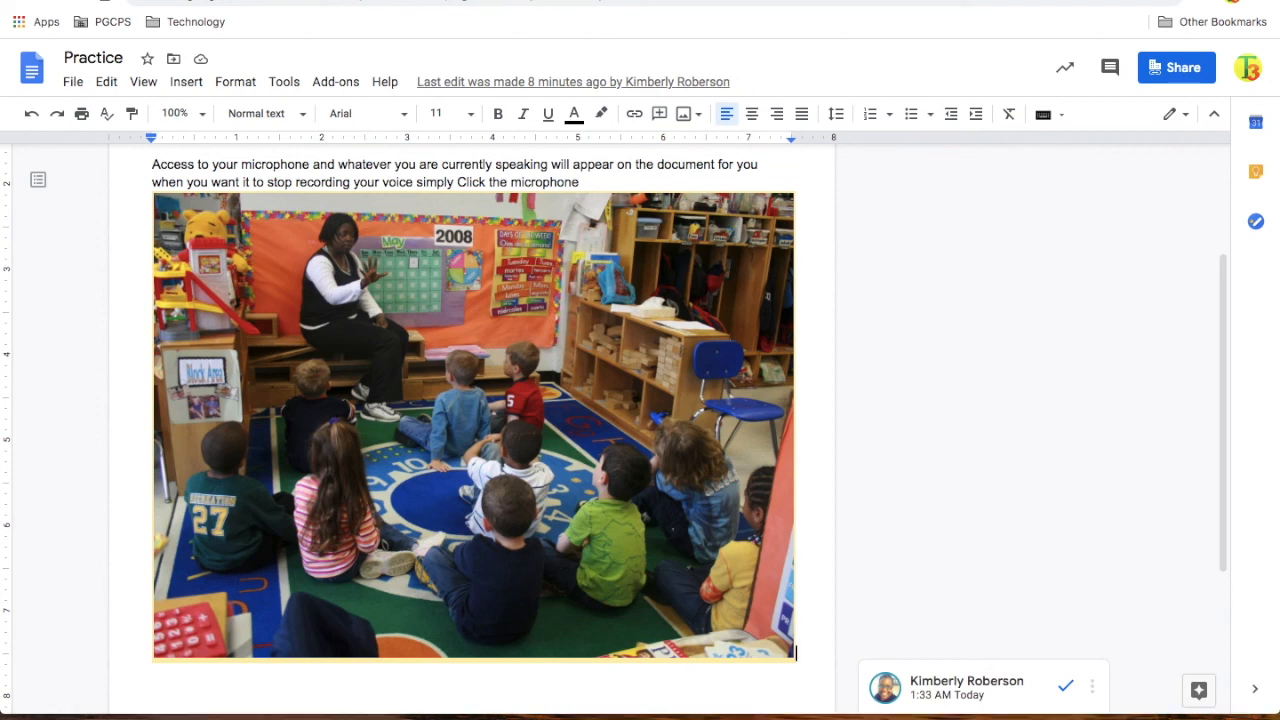
# Step: Switch to Google Drive and open the list of recent files
pyautogui.click(463, 2)
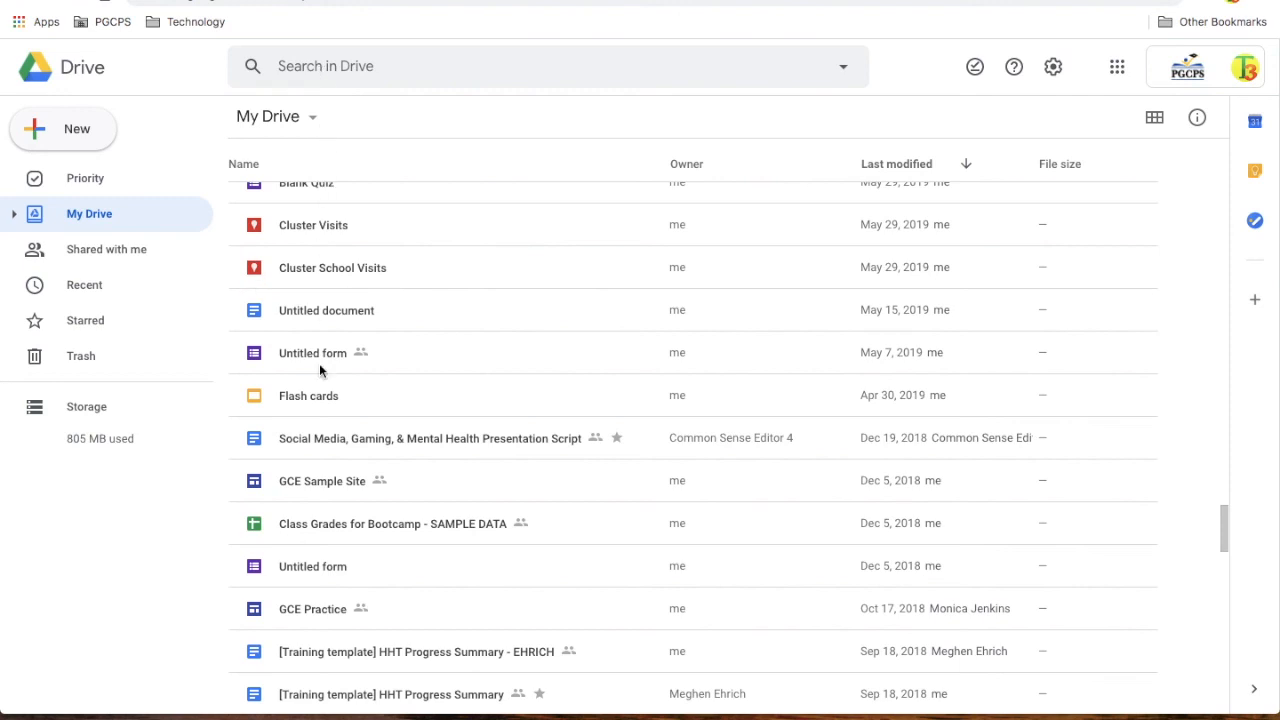
pyautogui.click(296, 67)
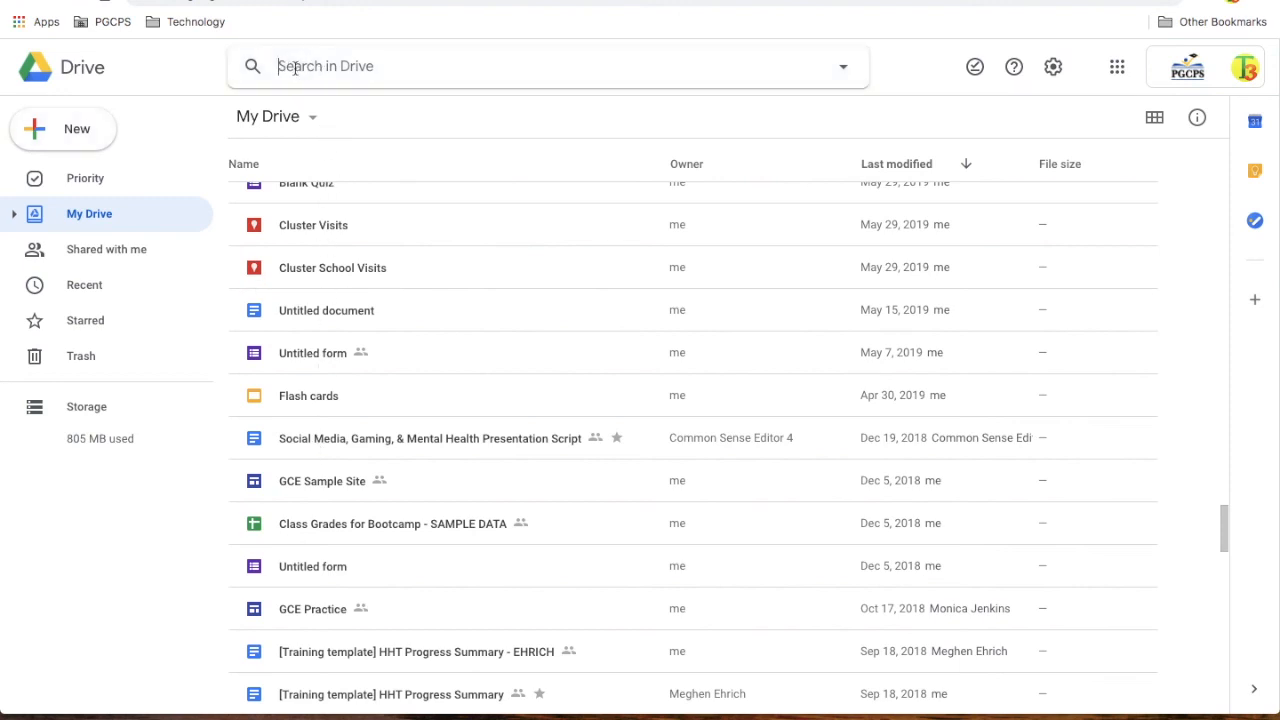
pyautogui.click(86, 292)
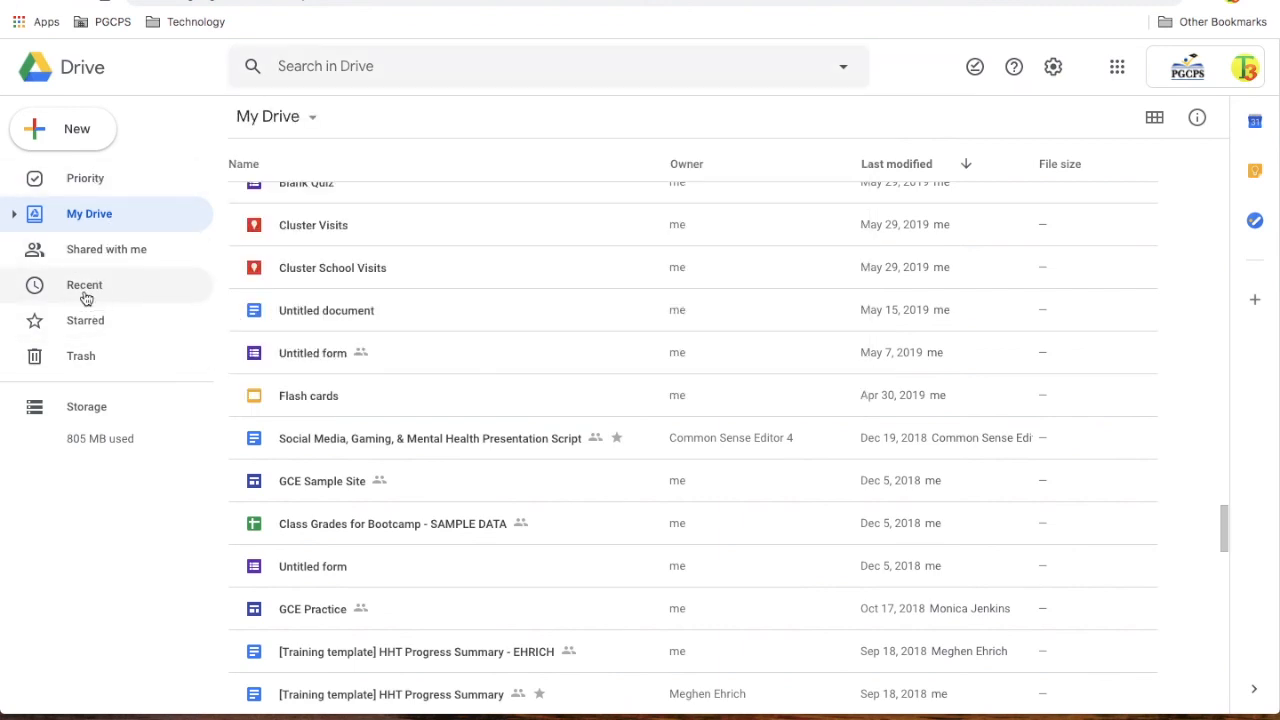